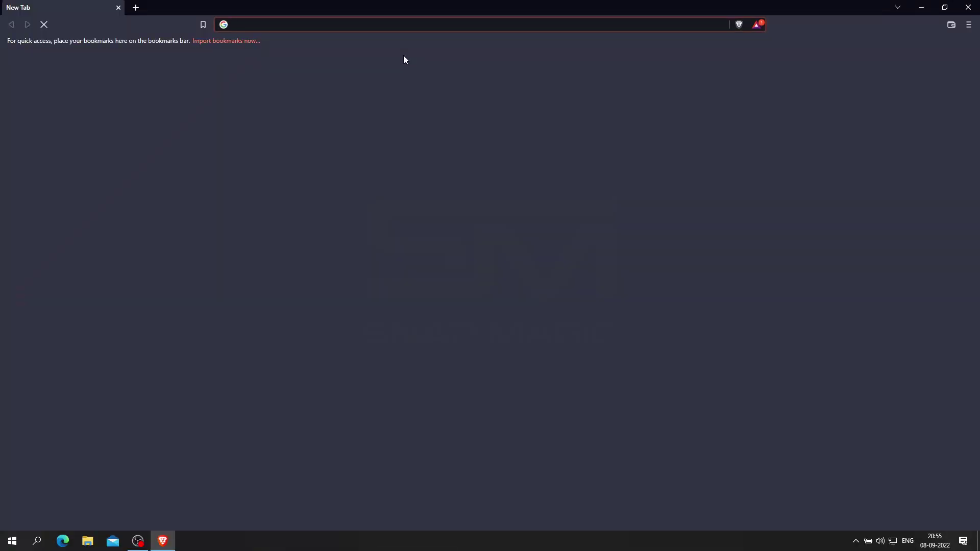
# Step: Search for minitool and open the Partition Manager's Pro Edition product page
pyautogui.write('minit')
pyautogui.press('Return')
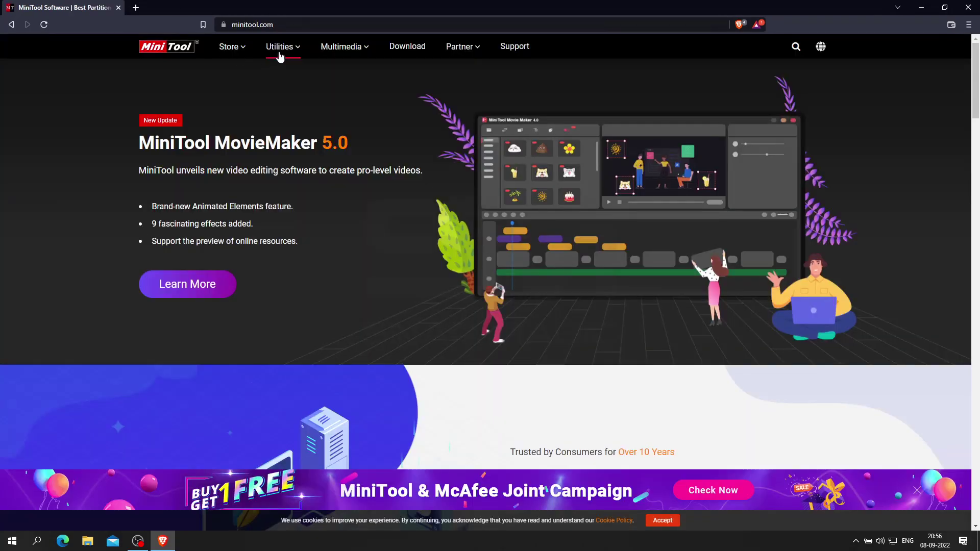
pyautogui.moveTo(279, 59)
pyautogui.click(181, 166)
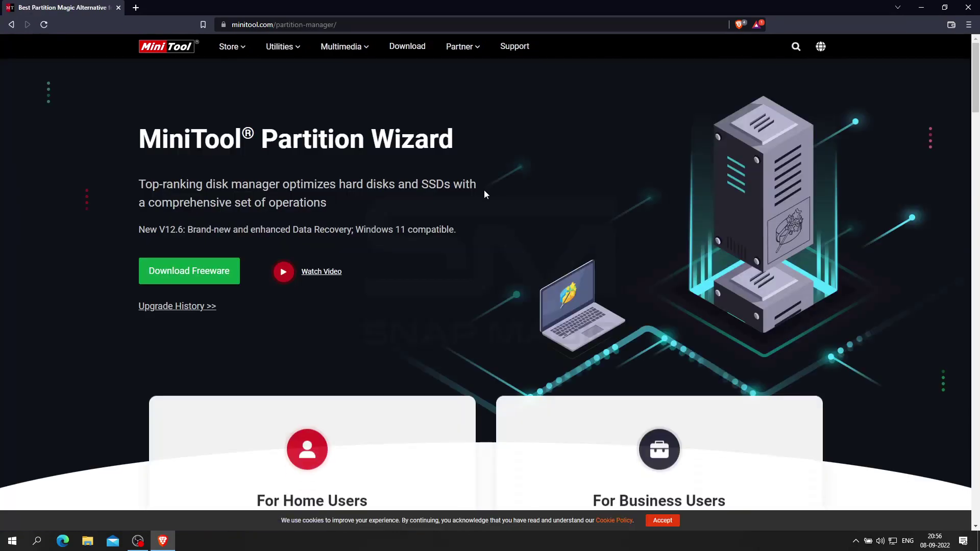
pyautogui.scroll(-5, 508, 182)
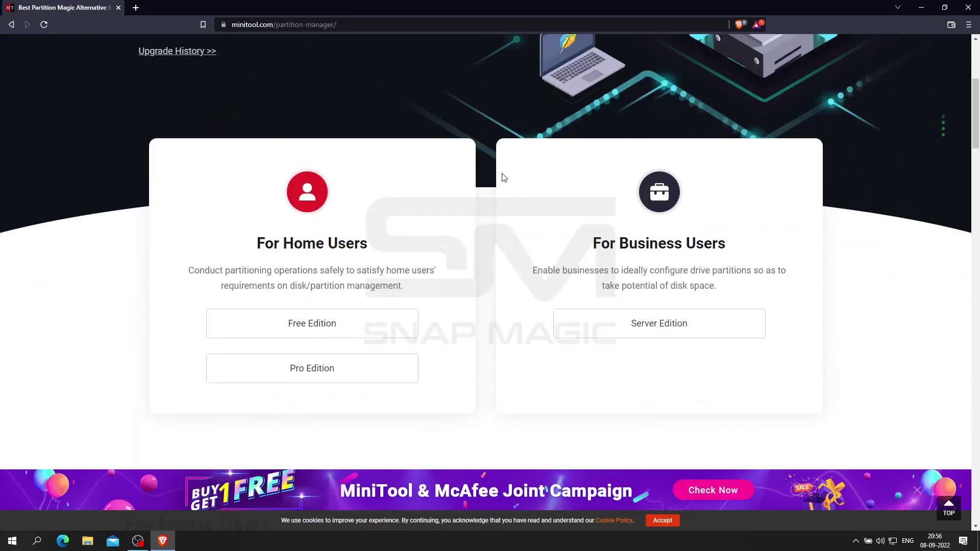
pyautogui.click(309, 375)
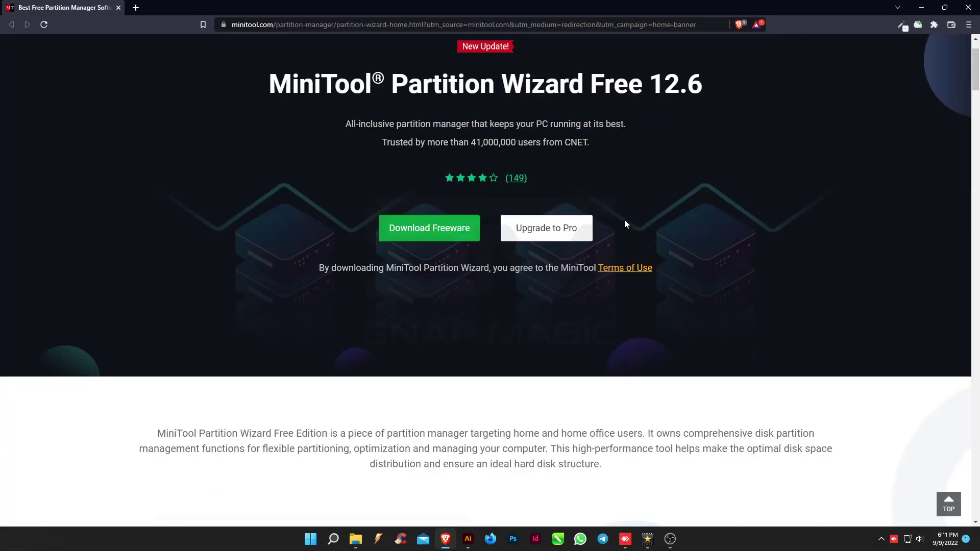
# Step: Scroll through the feature sections of the Partition Wizard 12.6 page
pyautogui.scroll(-9, 625, 223)
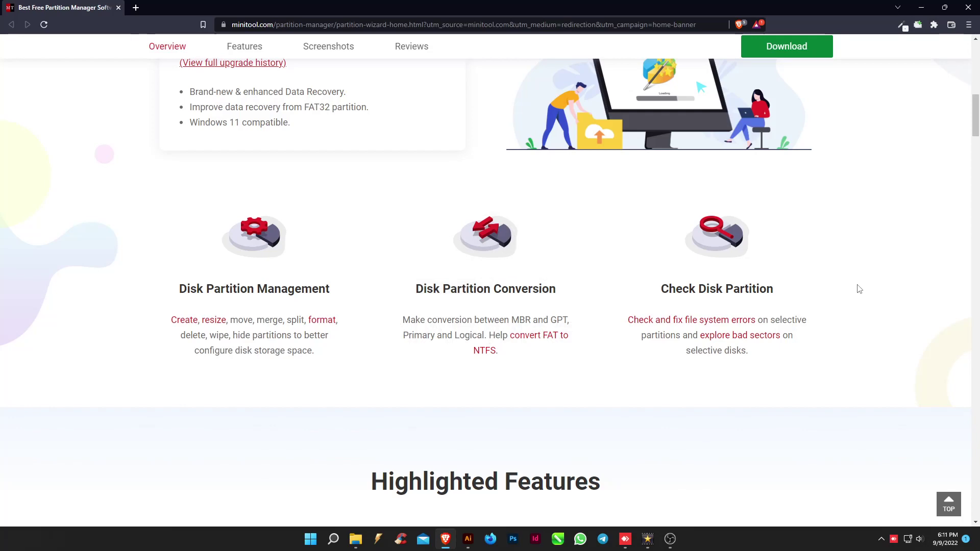
pyautogui.scroll(-5, 860, 289)
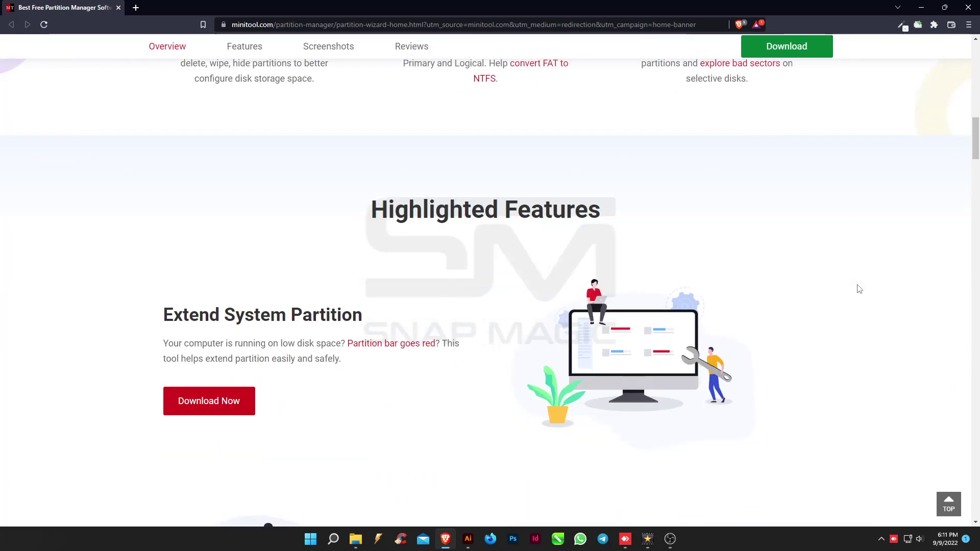
pyautogui.scroll(-1, 860, 289)
pyautogui.scroll(-2, 860, 289)
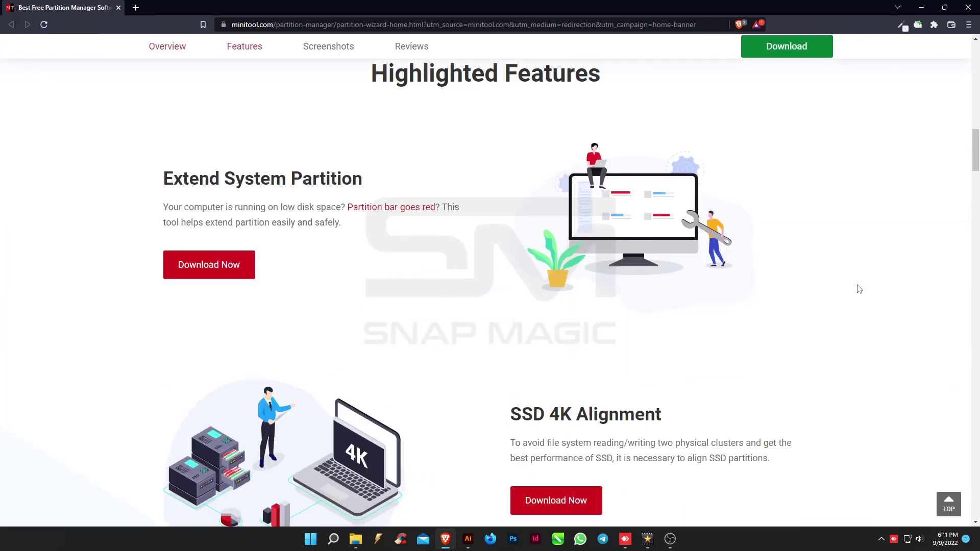
pyautogui.scroll(-5, 860, 289)
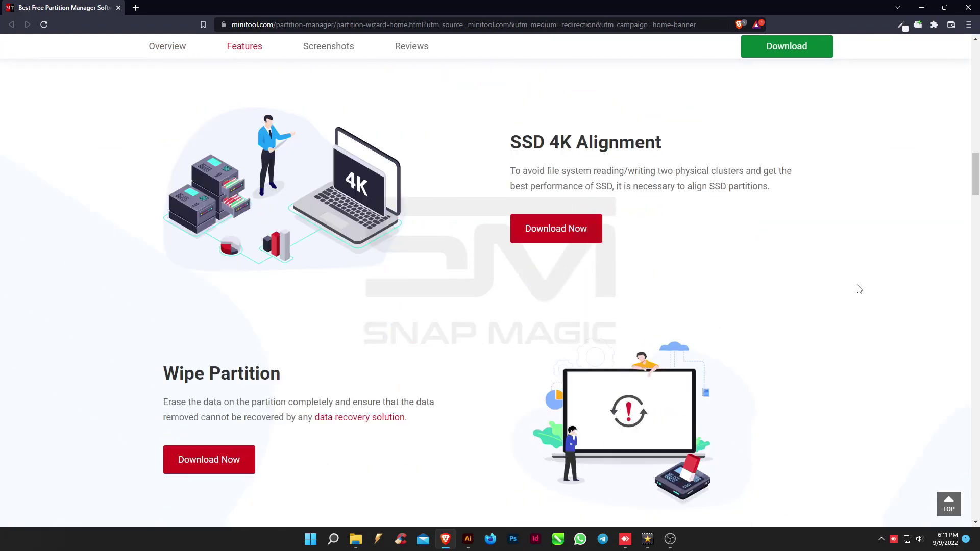
pyautogui.scroll(-5, 860, 289)
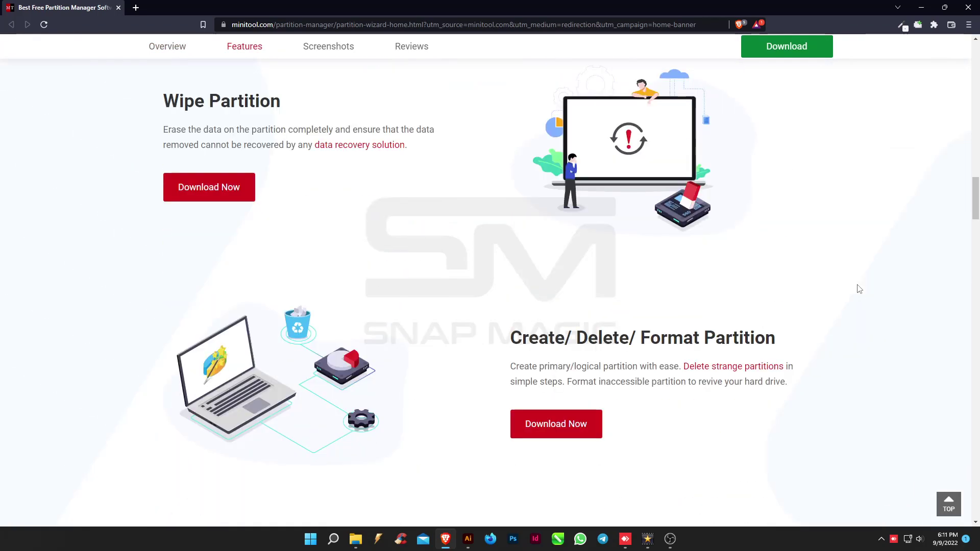
pyautogui.scroll(-5, 860, 289)
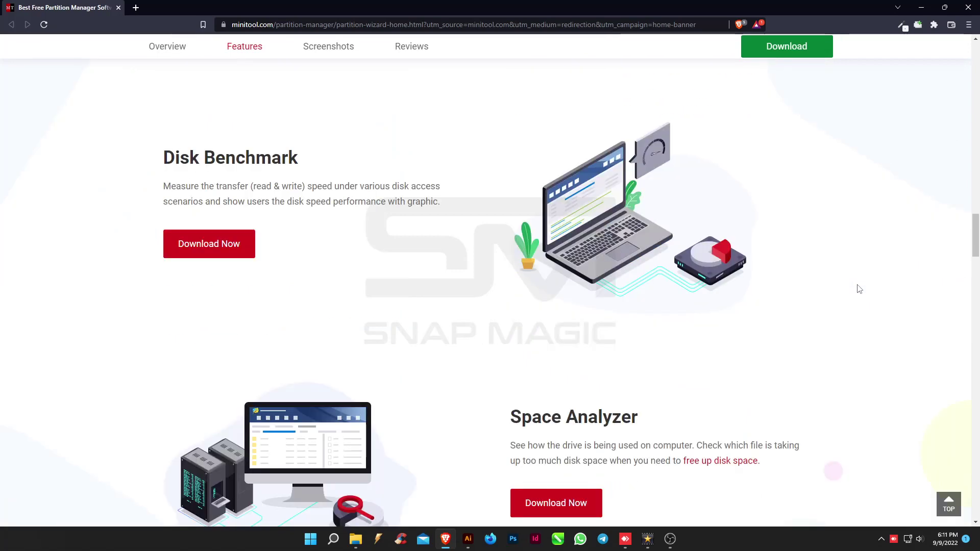
pyautogui.scroll(-5, 860, 289)
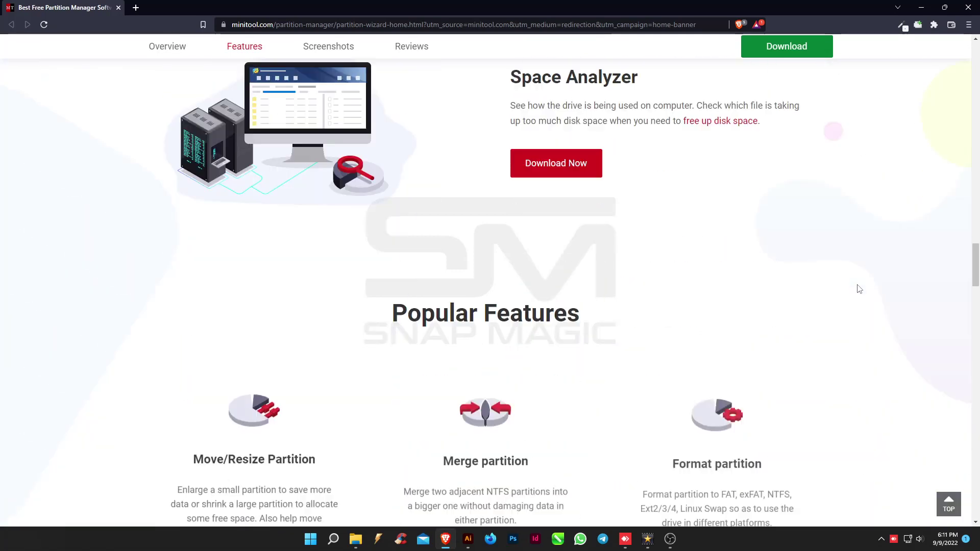
pyautogui.scroll(-1, 860, 289)
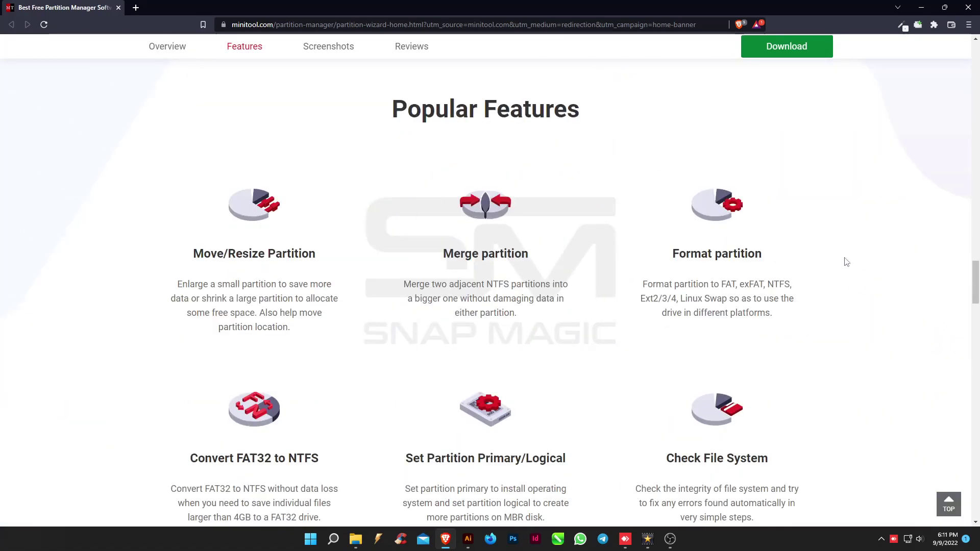
pyautogui.moveTo(977, 275); pyautogui.dragTo(977, 483)
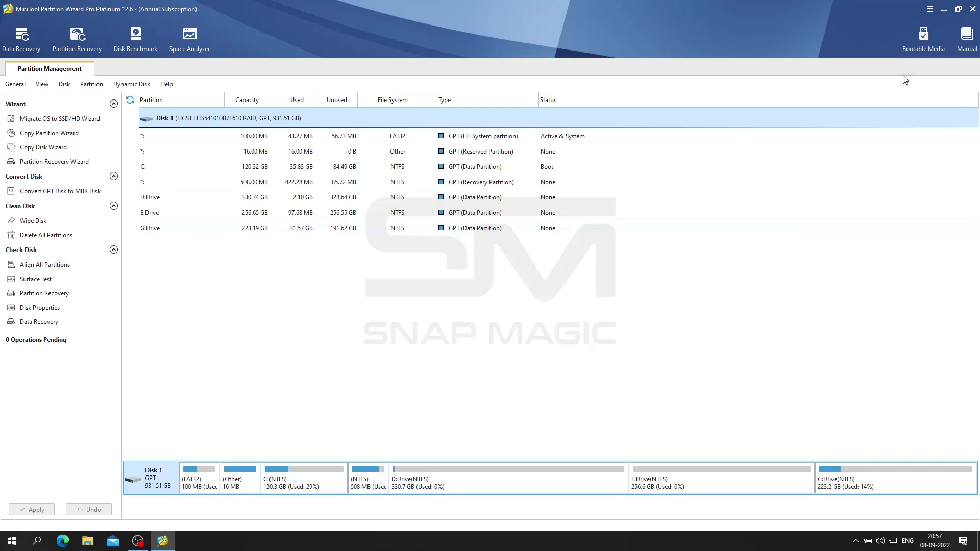
pyautogui.click(70, 122)
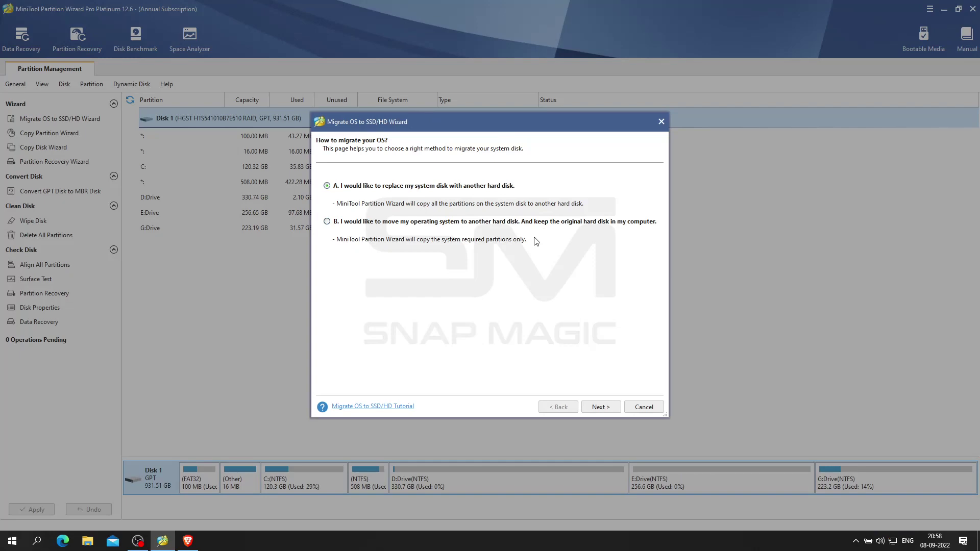
pyautogui.click(661, 122)
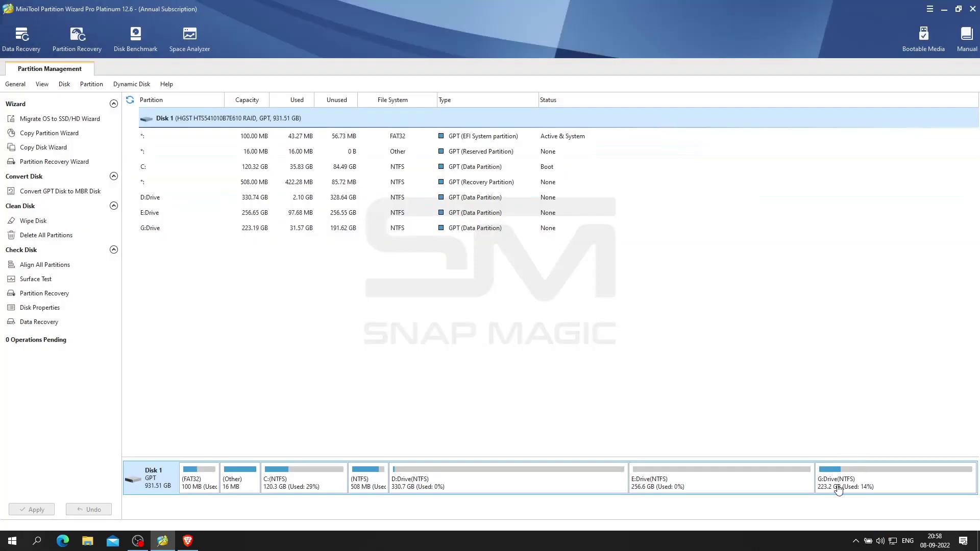
pyautogui.click(169, 197)
pyautogui.click(50, 195)
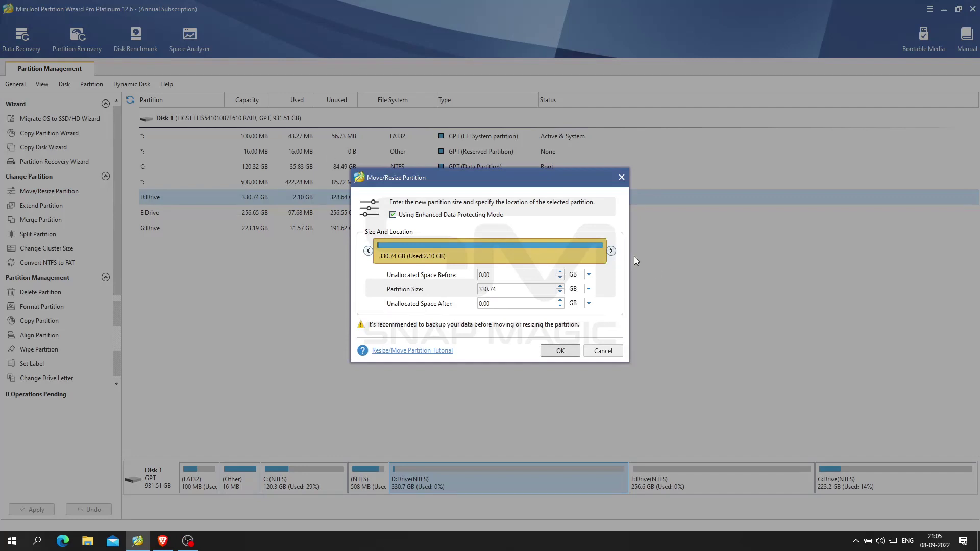
pyautogui.moveTo(613, 250)
pyautogui.mouseDown()
pyautogui.moveTo(486, 249)
pyautogui.moveTo(601, 253)
pyautogui.mouseUp()
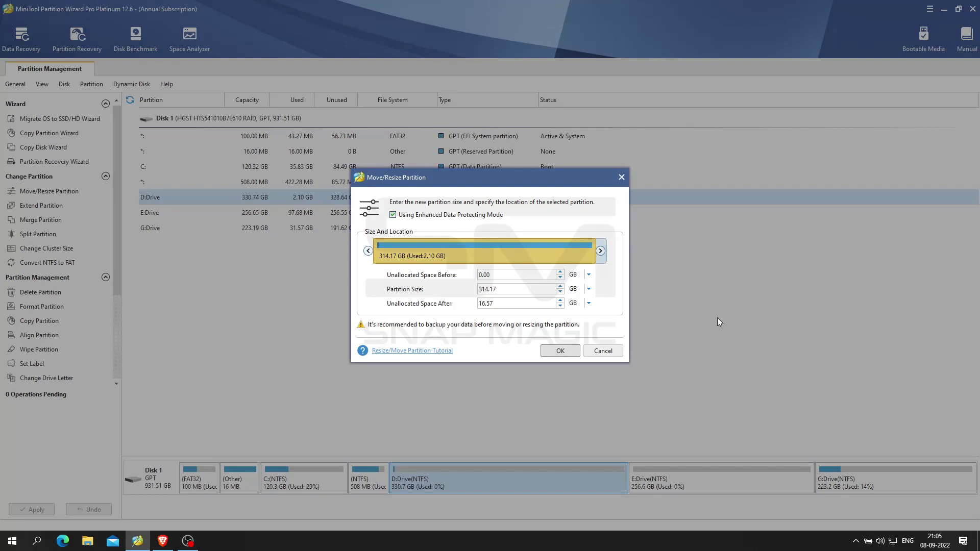
pyautogui.click(603, 351)
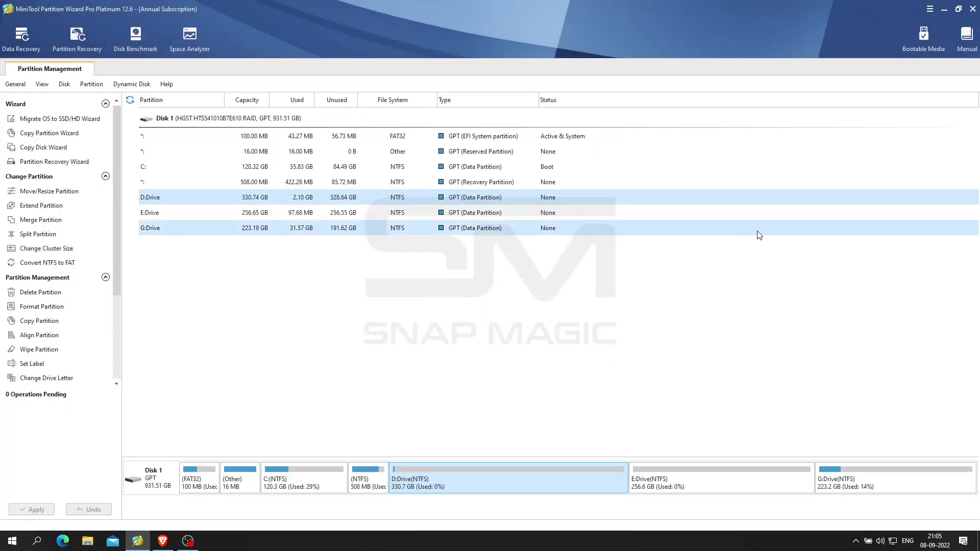
# Step: Extend D:Drive with free space taken from G: Drive, shrinking G: to 126.99 GB
pyautogui.click(72, 209)
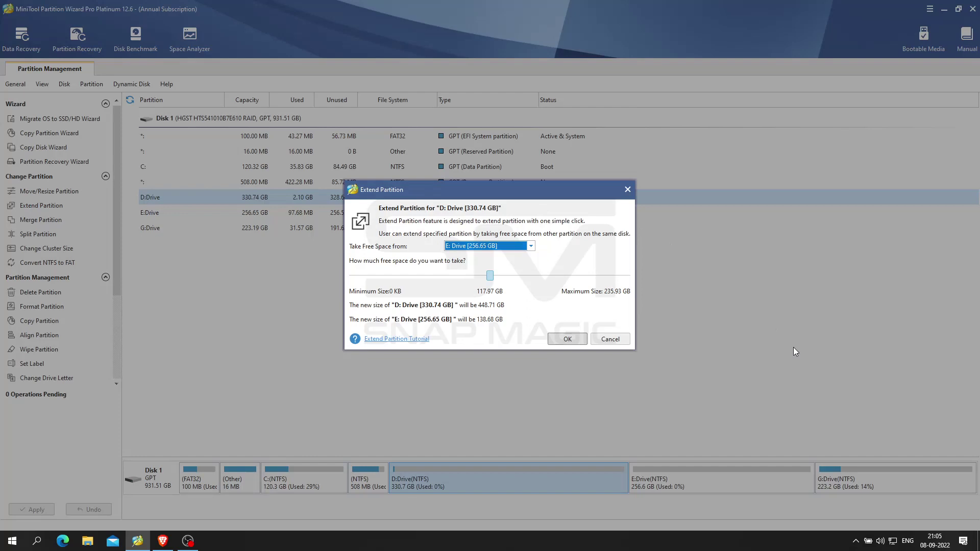
pyautogui.click(533, 247)
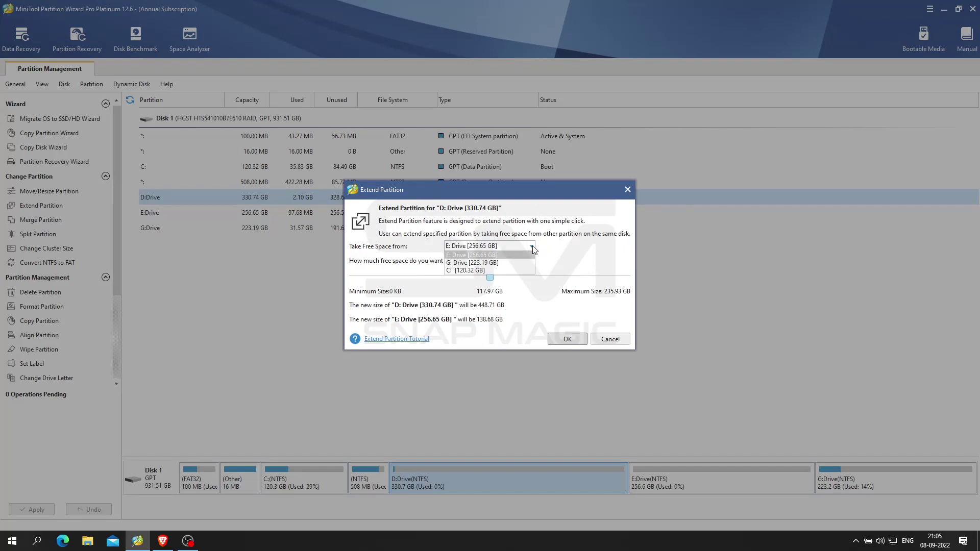
pyautogui.click(509, 264)
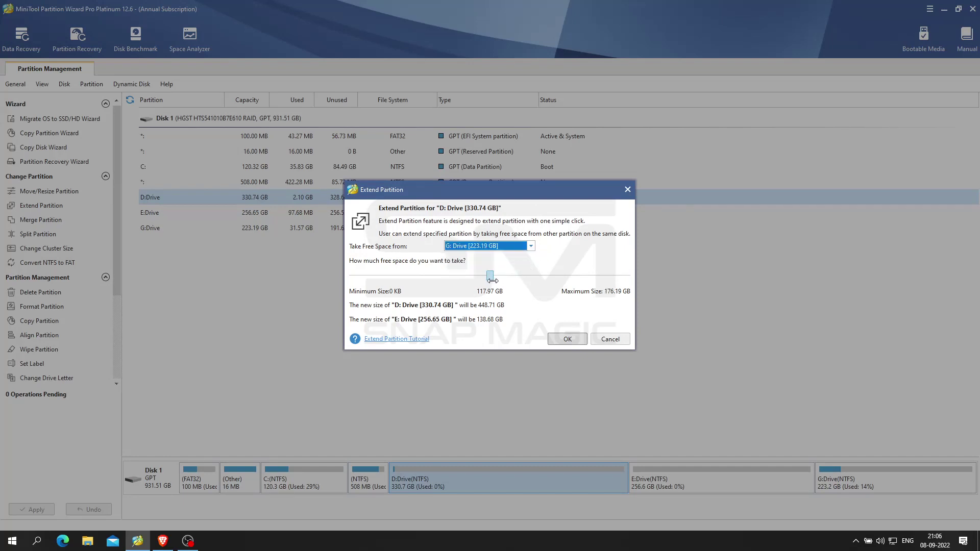
pyautogui.moveTo(491, 279)
pyautogui.mouseDown()
pyautogui.moveTo(512, 278)
pyautogui.moveTo(503, 278)
pyautogui.mouseUp()
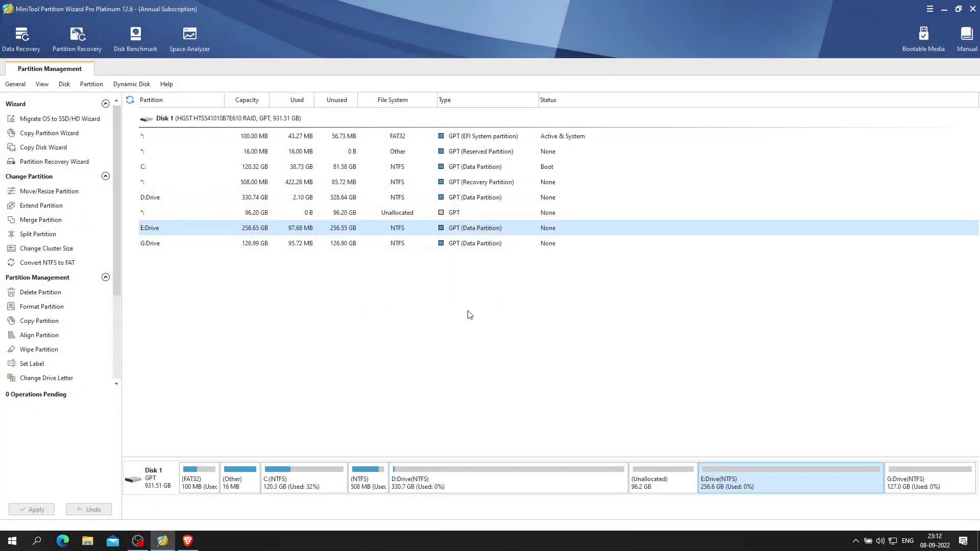
# Step: Open Drive (G:) in File Explorer to check its Test Image.jfif file
pyautogui.press('super+e')
pyautogui.click(562, 155)
pyautogui.doubleClick(562, 156)
pyautogui.moveTo(133, 155); pyautogui.dragTo(273, 121)
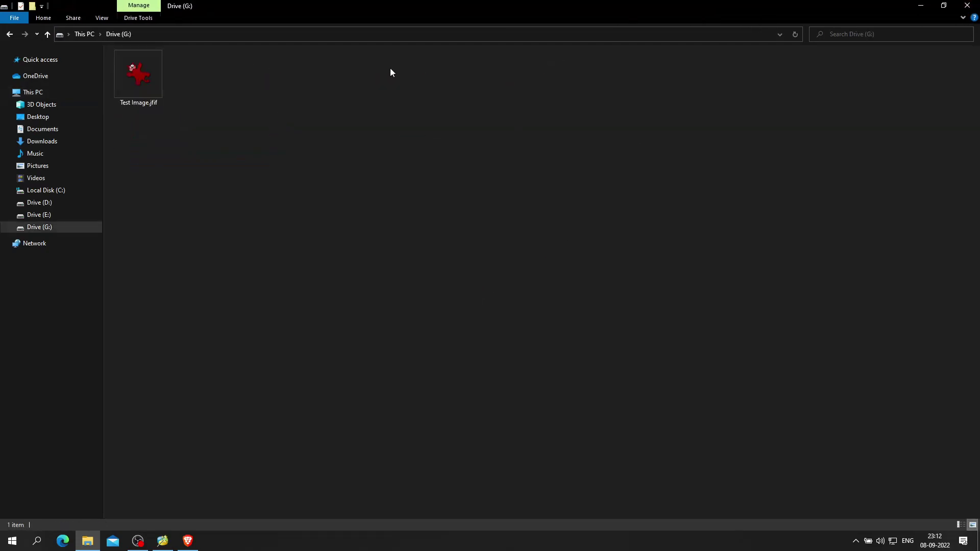
pyautogui.click(9, 34)
# Step: Check Drive (E:) for WINKEY.txt, then start merging E:Drive in Partition Wizard
pyautogui.click(461, 151)
pyautogui.doubleClick(461, 150)
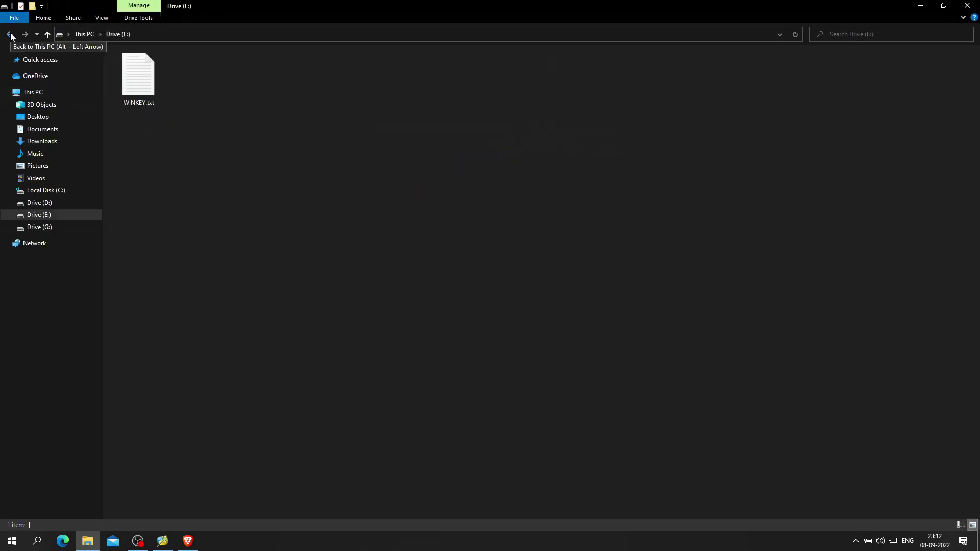
pyautogui.click(139, 77)
pyautogui.click(14, 37)
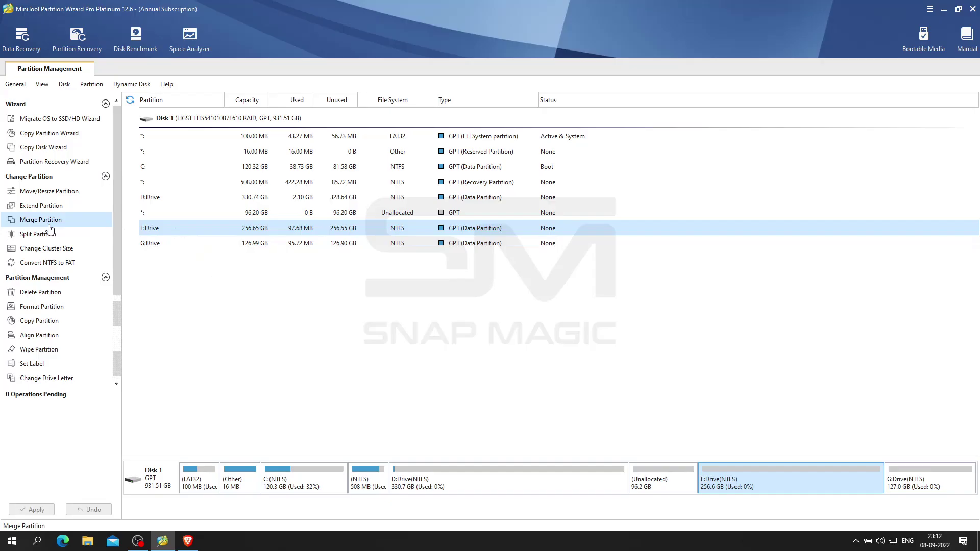
pyautogui.click(74, 223)
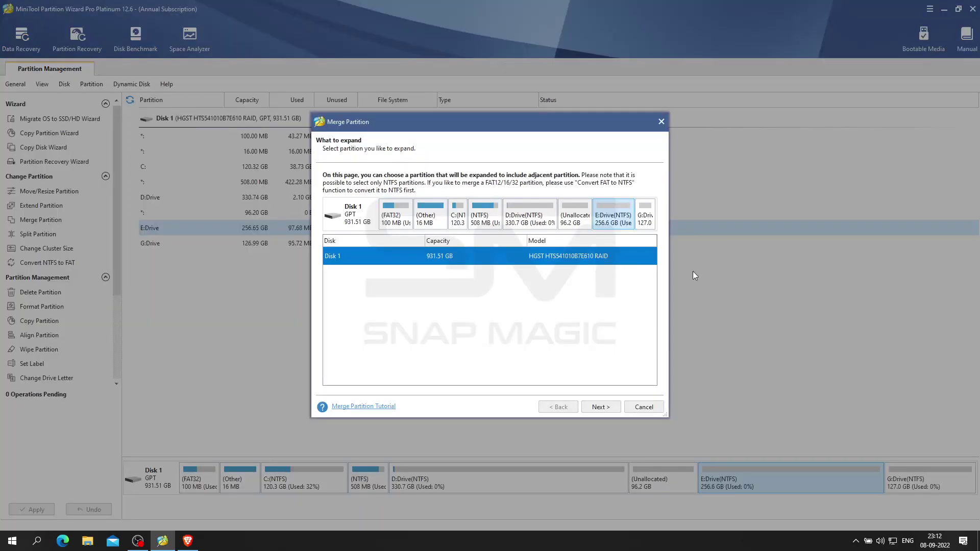
# Step: Merge G:Drive into E:Drive and apply, making E: 383.64 GB
pyautogui.click(601, 407)
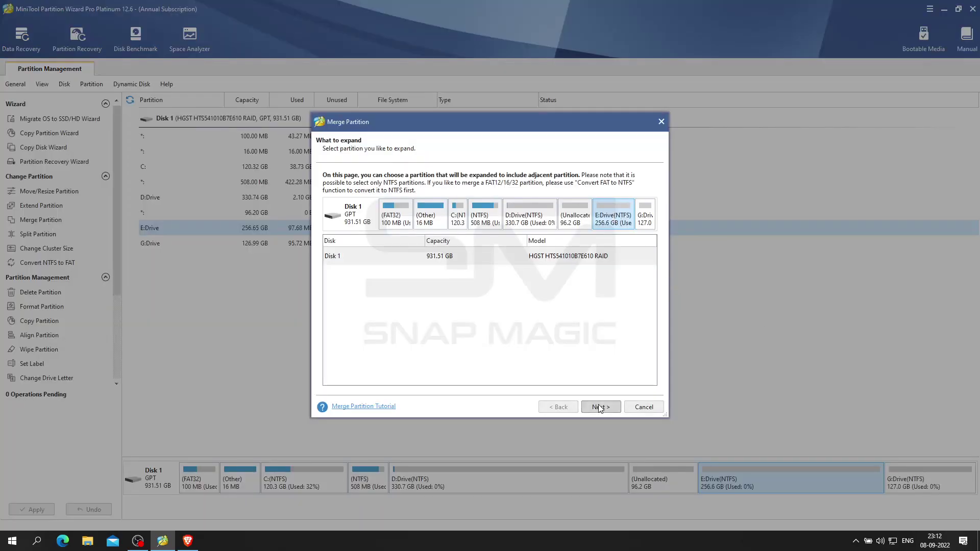
pyautogui.click(646, 208)
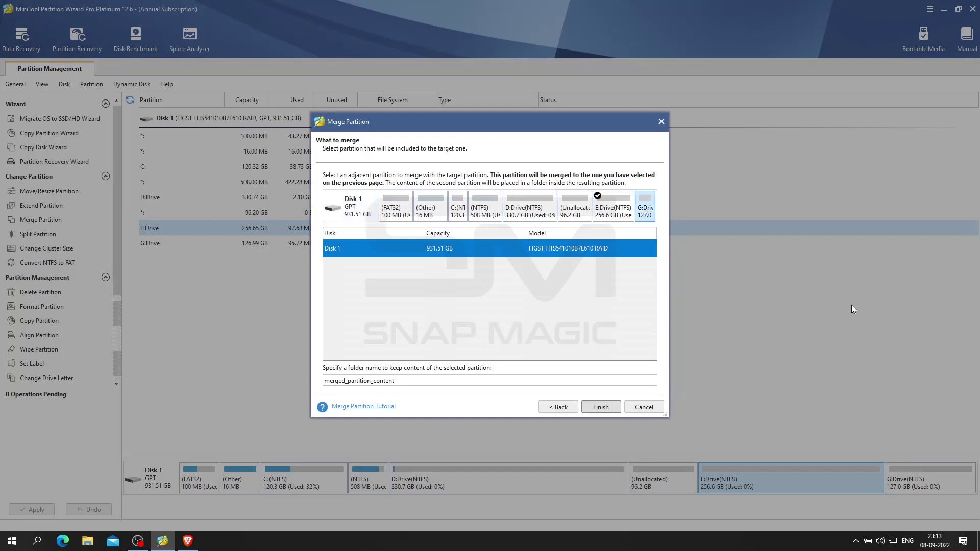
pyautogui.click(602, 407)
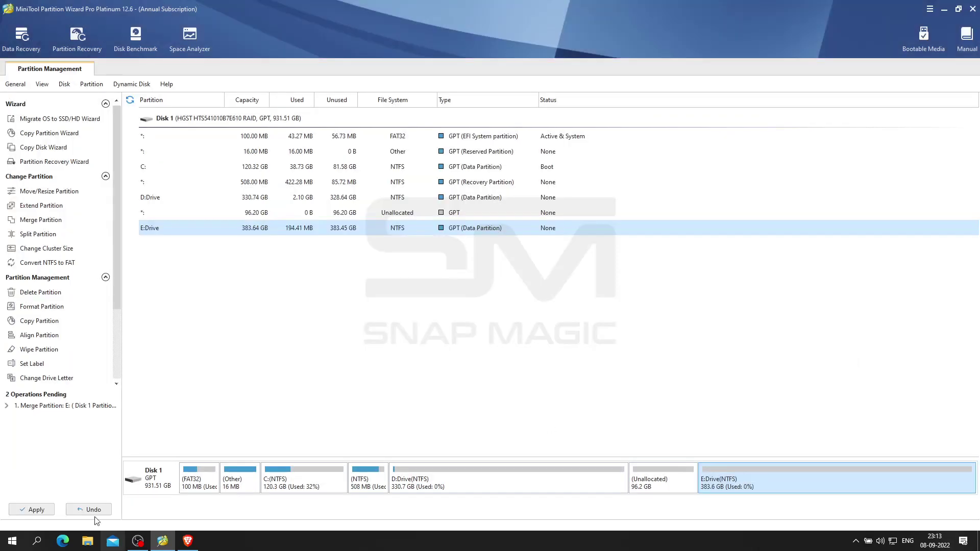
pyautogui.click(35, 511)
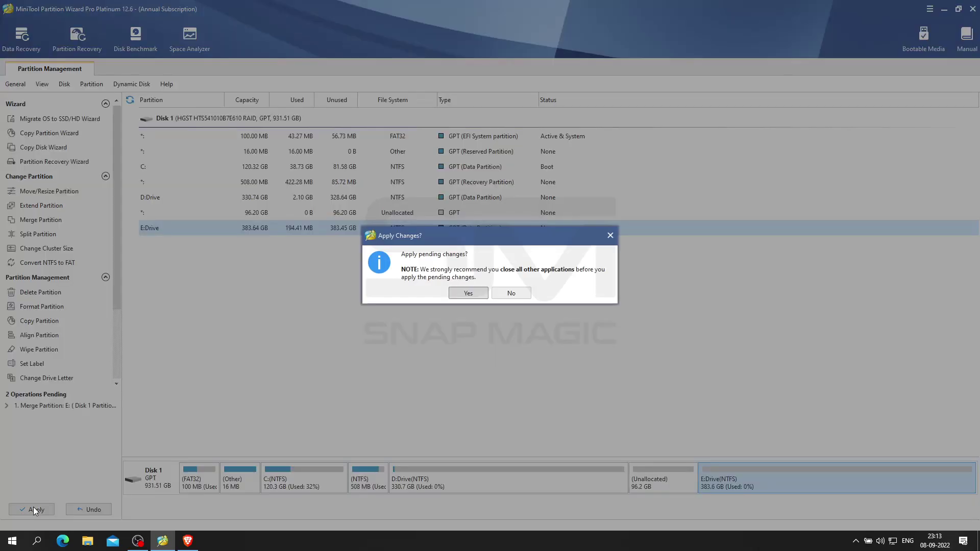
pyautogui.click(469, 293)
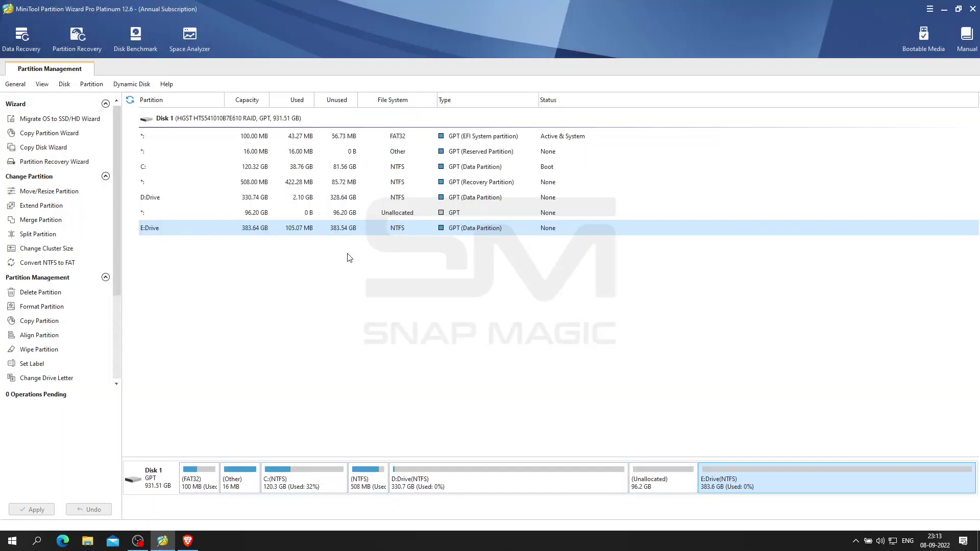
# Step: Open merged_partition_content on Drive (E:), granting access, to see Test Image.jfif, then close Explorer
pyautogui.click(88, 541)
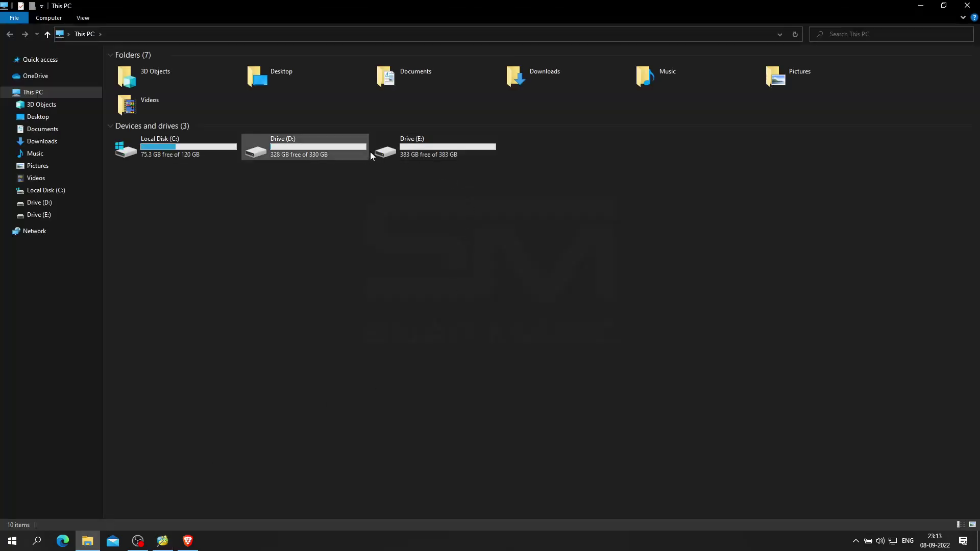
pyautogui.doubleClick(412, 147)
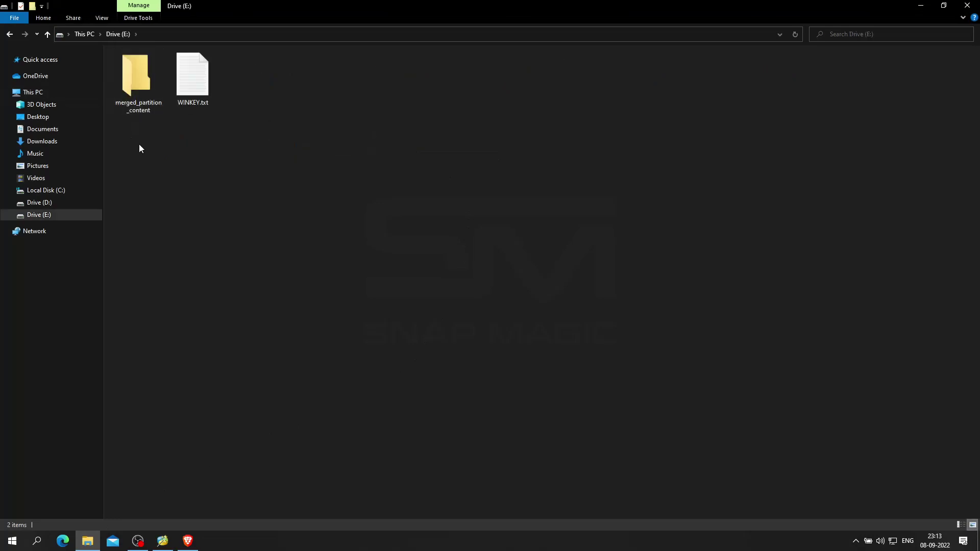
pyautogui.moveTo(137, 151); pyautogui.dragTo(243, 80)
pyautogui.click(309, 99)
pyautogui.doubleClick(143, 87)
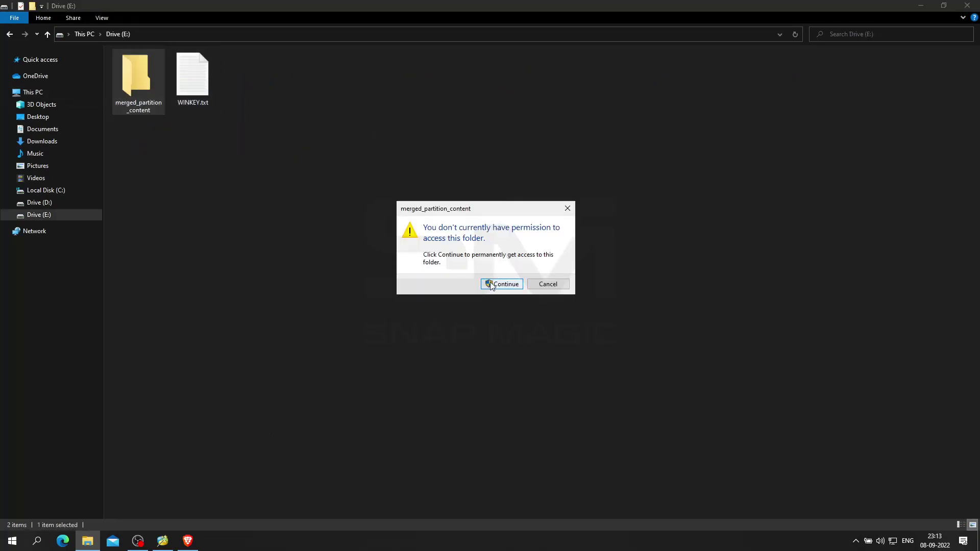
pyautogui.click(490, 282)
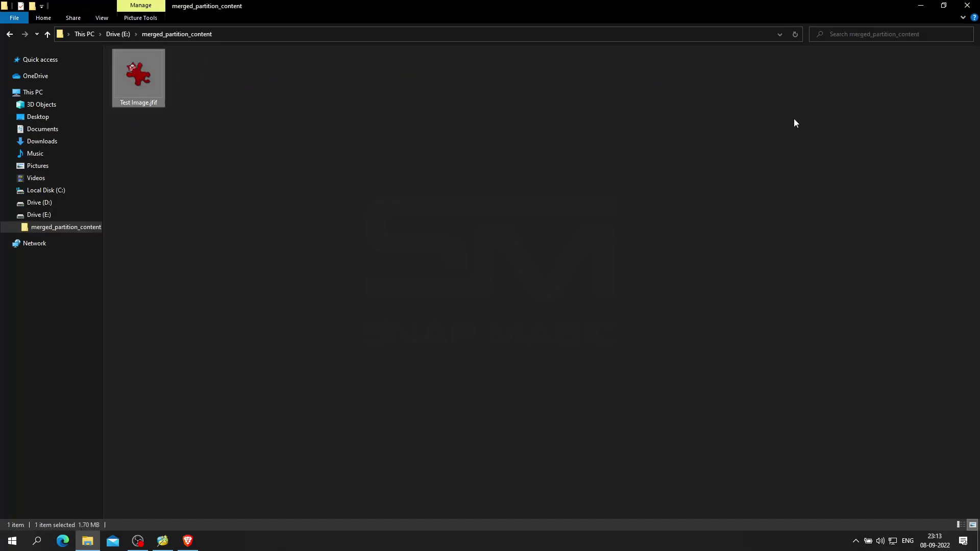
pyautogui.click(969, 7)
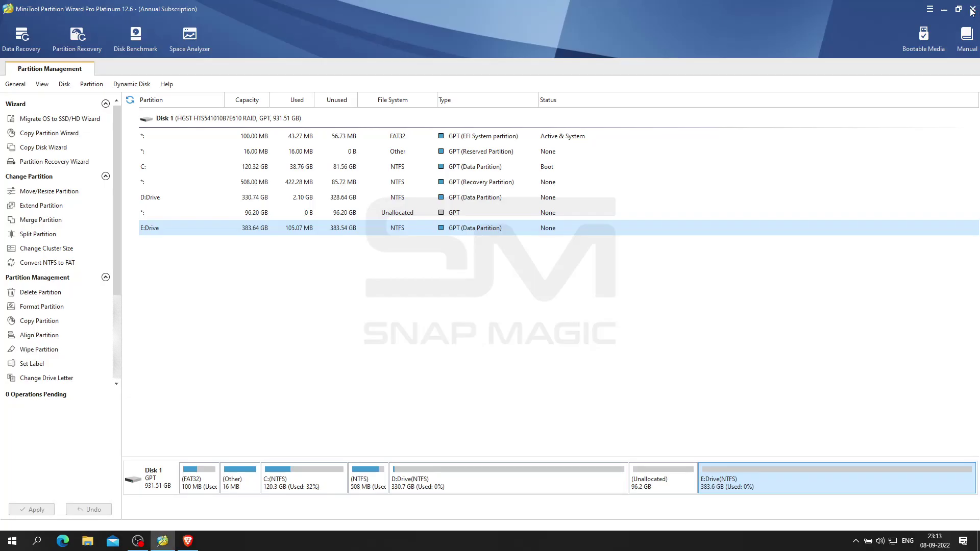
# Step: Split E:Drive into a 221.54 GB E: and a new 162.10 GB F:, and apply
pyautogui.click(42, 237)
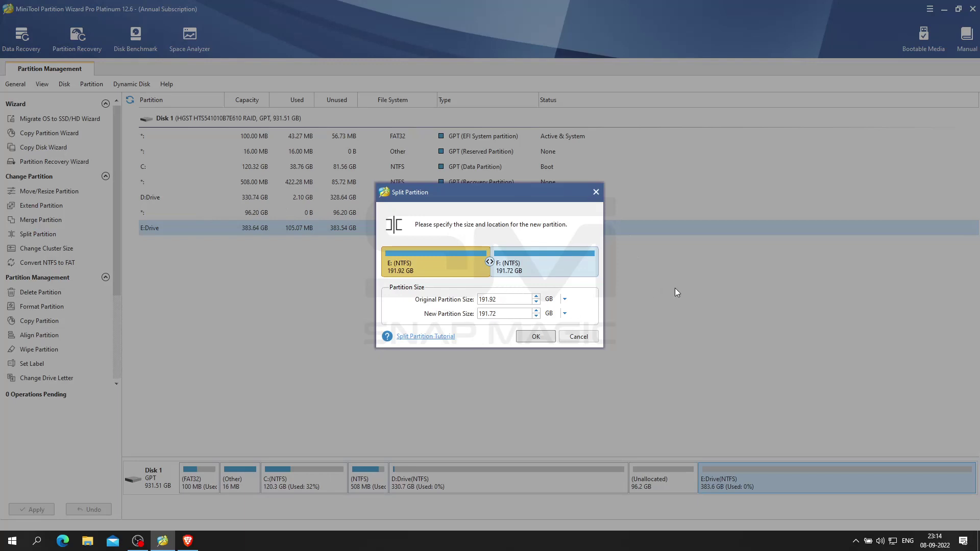
pyautogui.moveTo(491, 261)
pyautogui.mouseDown()
pyautogui.moveTo(534, 260)
pyautogui.moveTo(492, 260)
pyautogui.moveTo(506, 261)
pyautogui.mouseUp()
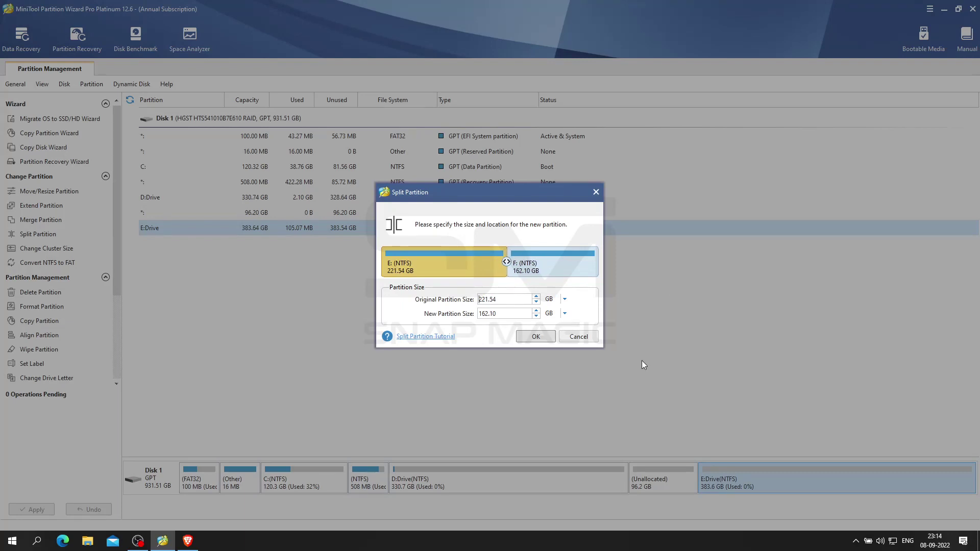
pyautogui.click(534, 338)
pyautogui.click(32, 509)
pyautogui.click(468, 293)
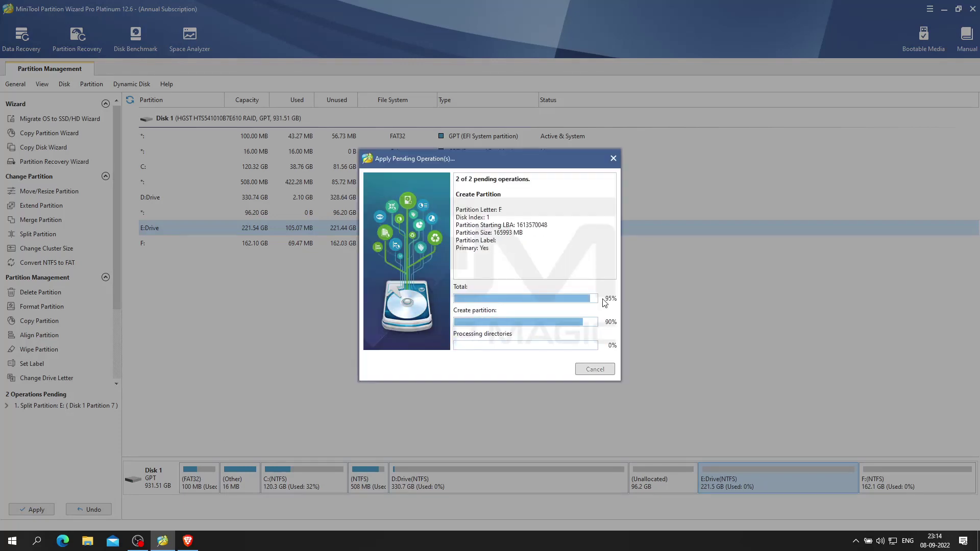
# Step: Dismiss the success message, then queue and undo a FAT32 conversion of F:
pyautogui.click(488, 288)
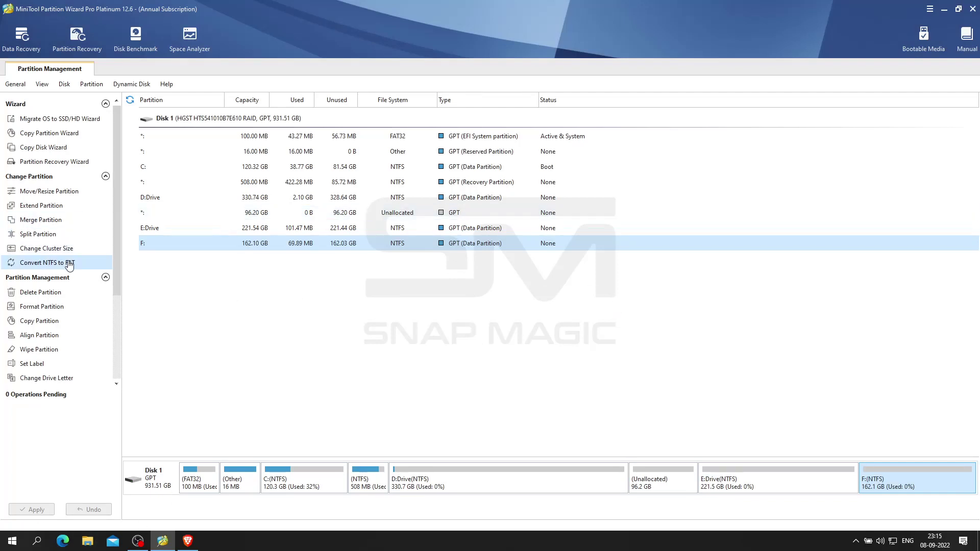
pyautogui.click(47, 263)
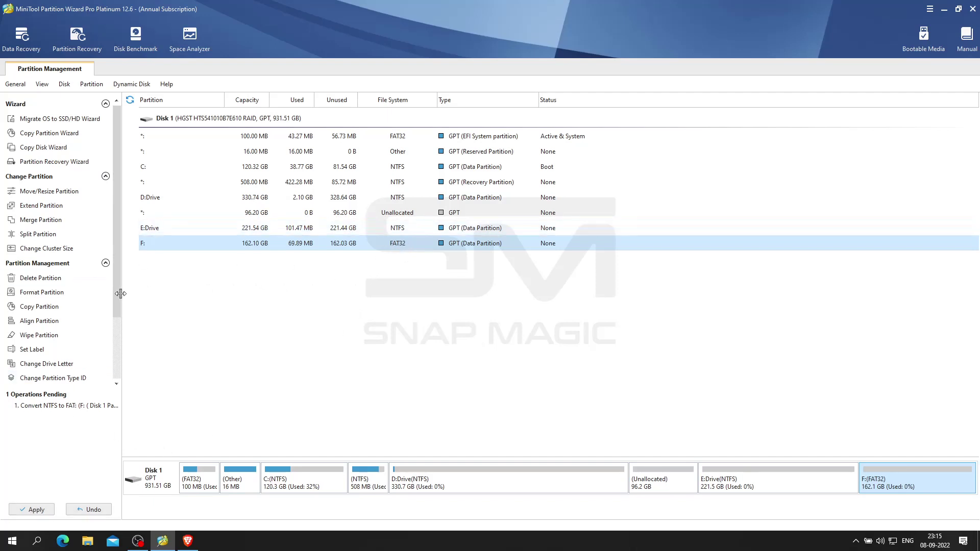
pyautogui.click(90, 509)
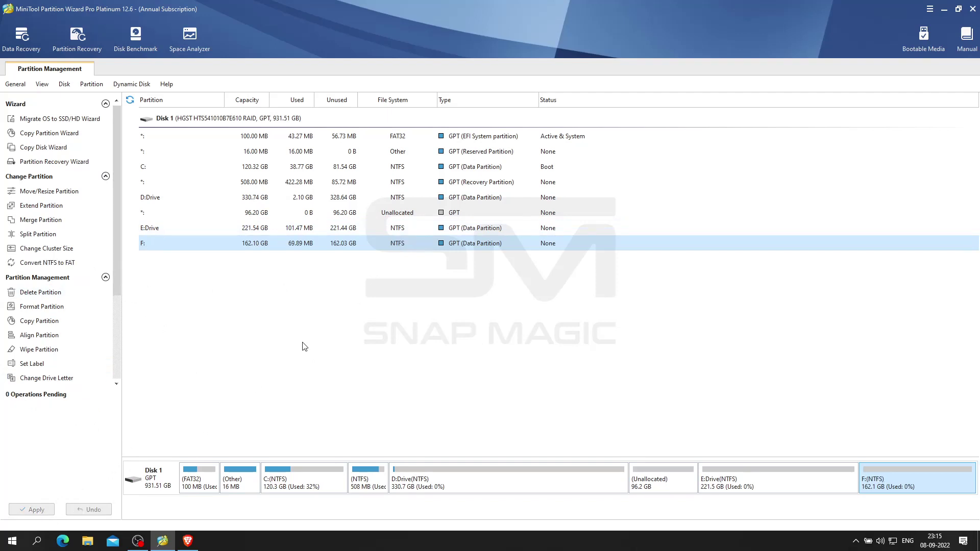
# Step: Delete the F: partition, leaving the freed space unwiped
pyautogui.click(41, 295)
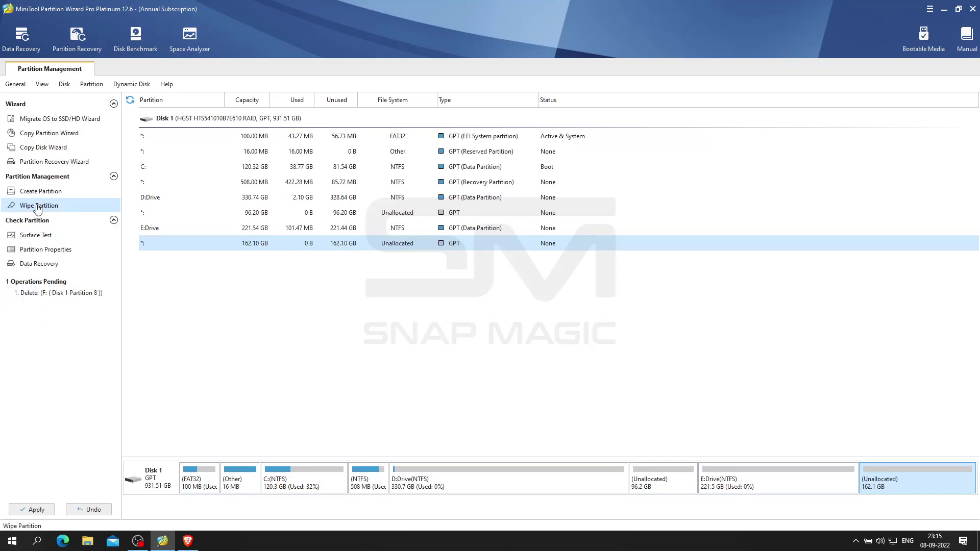
pyautogui.click(37, 207)
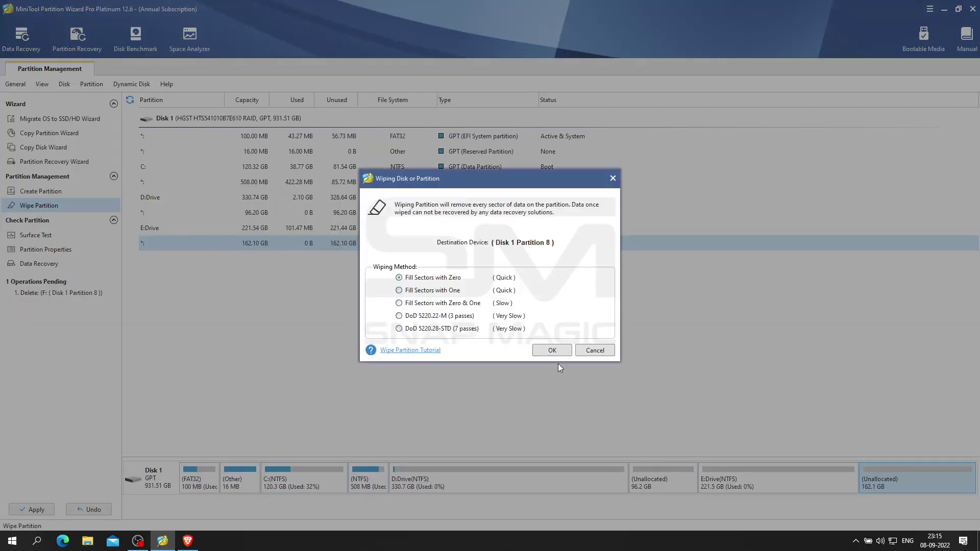
pyautogui.click(592, 351)
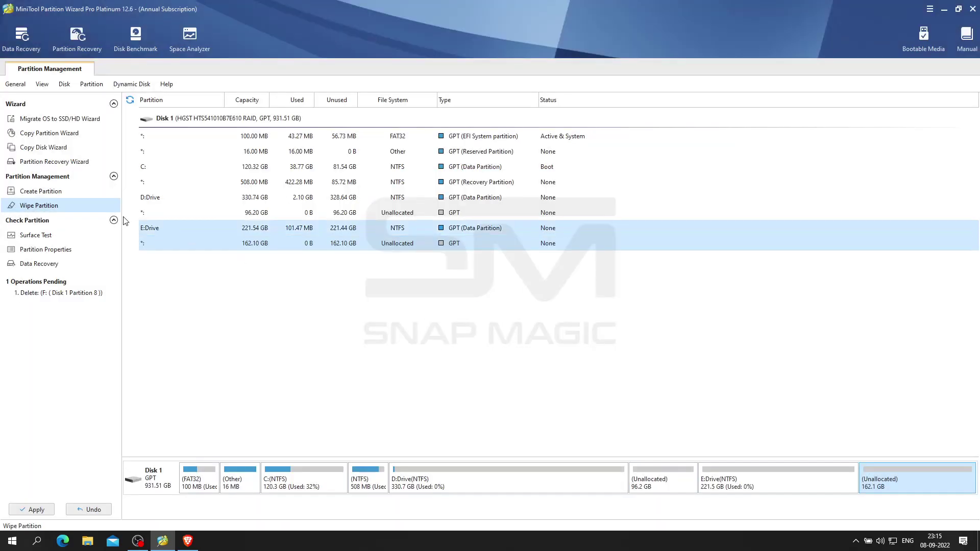
# Step: Create a 162.10 GB NTFS partition labelled Snap magic in the unallocated space
pyautogui.click(55, 193)
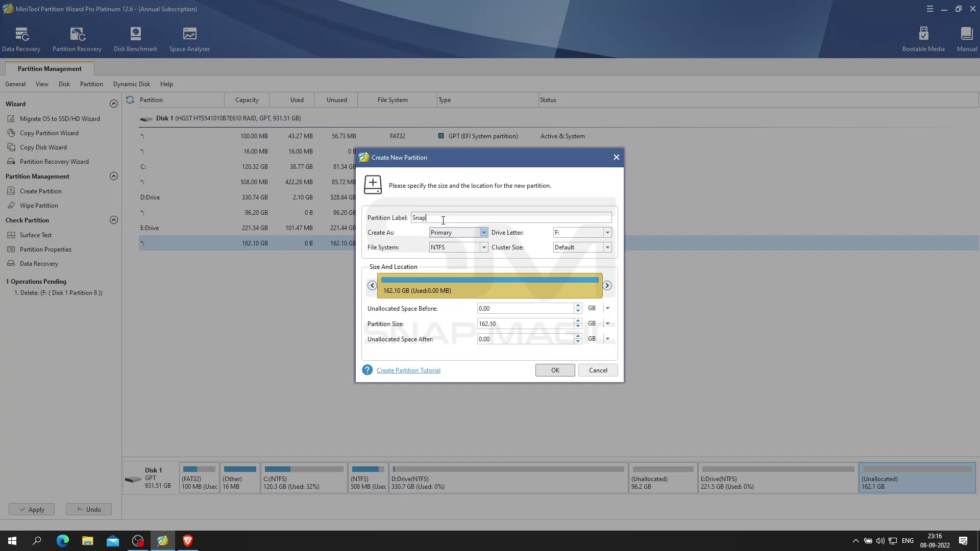
pyautogui.click(484, 248)
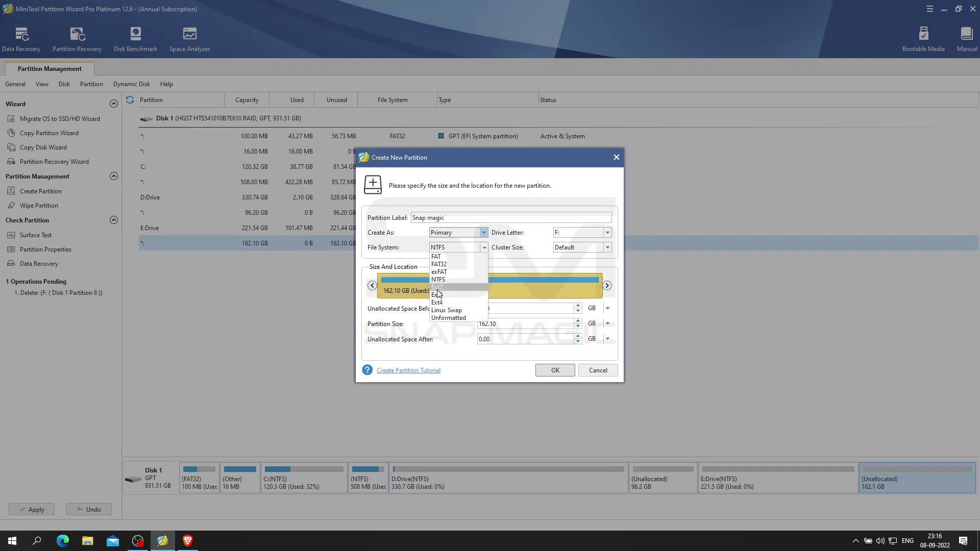
pyautogui.click(450, 258)
pyautogui.click(555, 370)
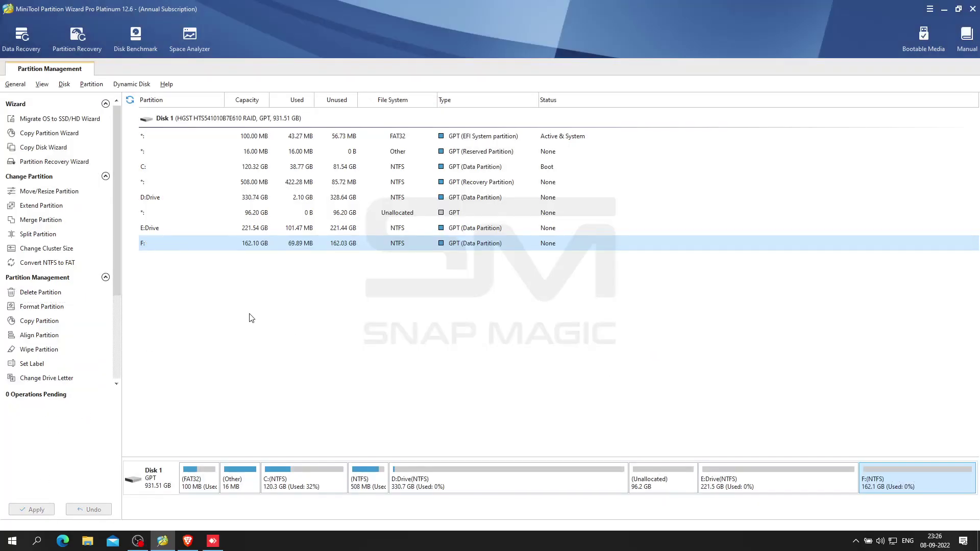
# Step: Hide partition F: and apply the change
pyautogui.rightClick(162, 249)
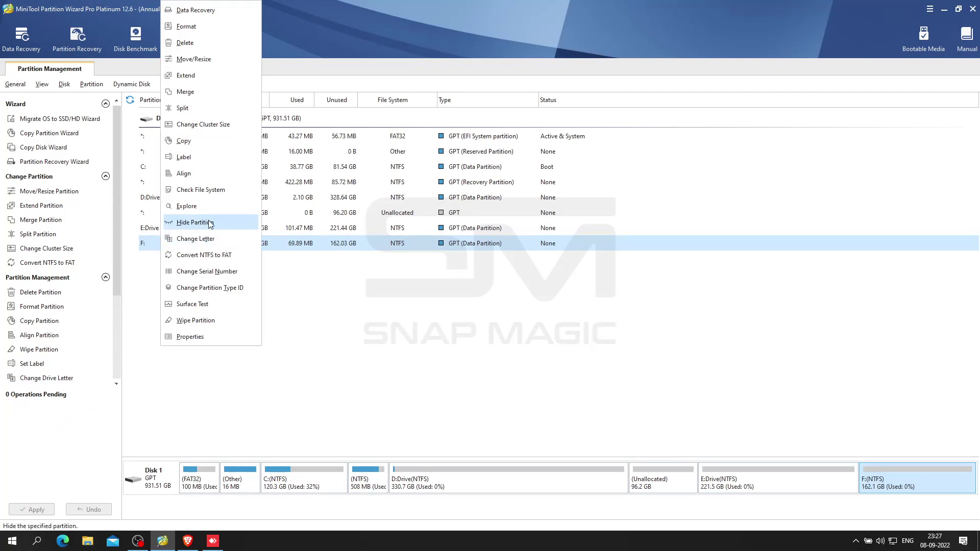
pyautogui.click(340, 313)
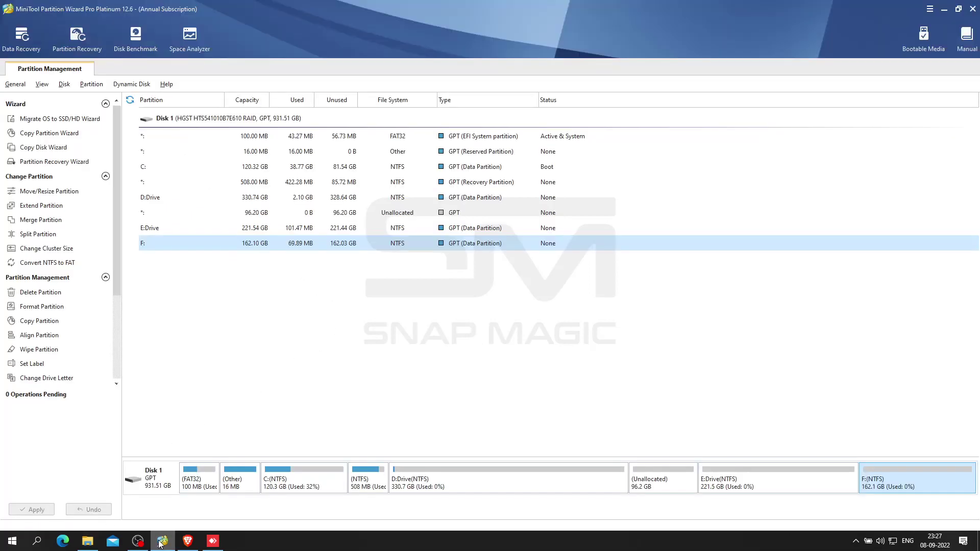
pyautogui.rightClick(241, 247)
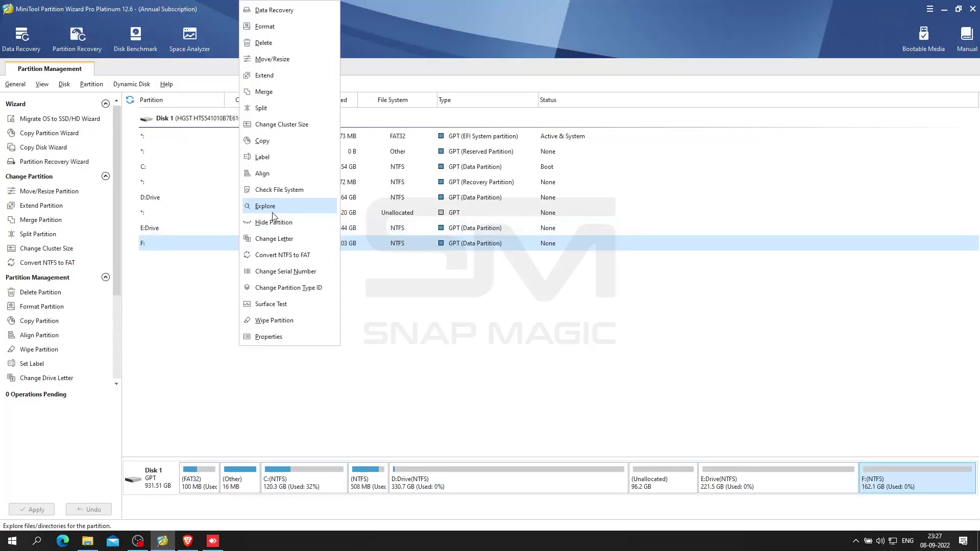
pyautogui.click(279, 223)
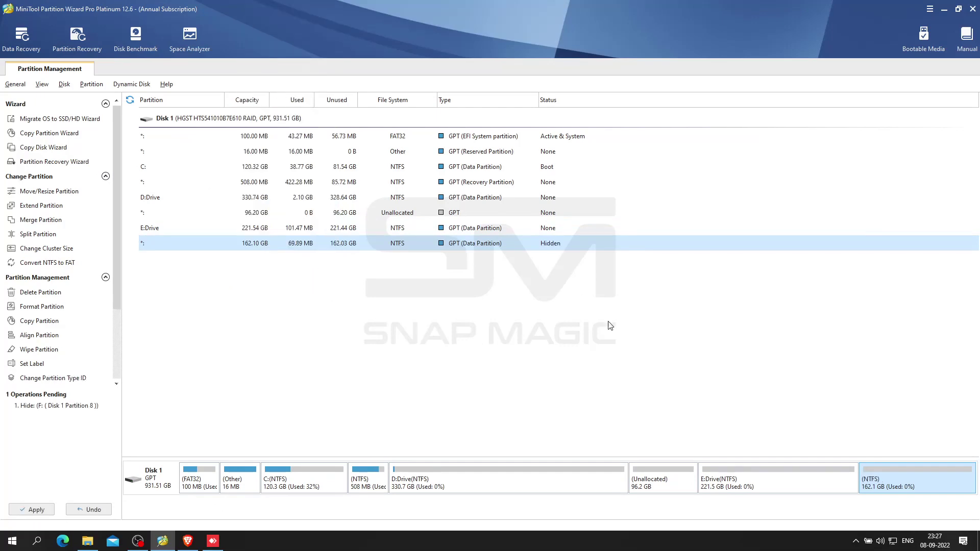
pyautogui.click(472, 290)
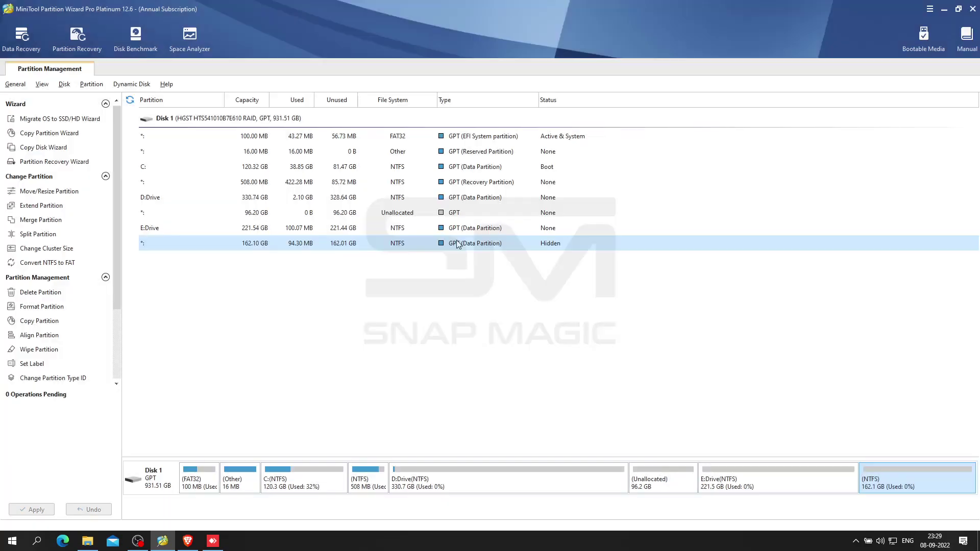
# Step: Unhide the partition with drive letter F: and apply the pending operations
pyautogui.rightClick(420, 245)
pyautogui.click(477, 207)
pyautogui.click(566, 278)
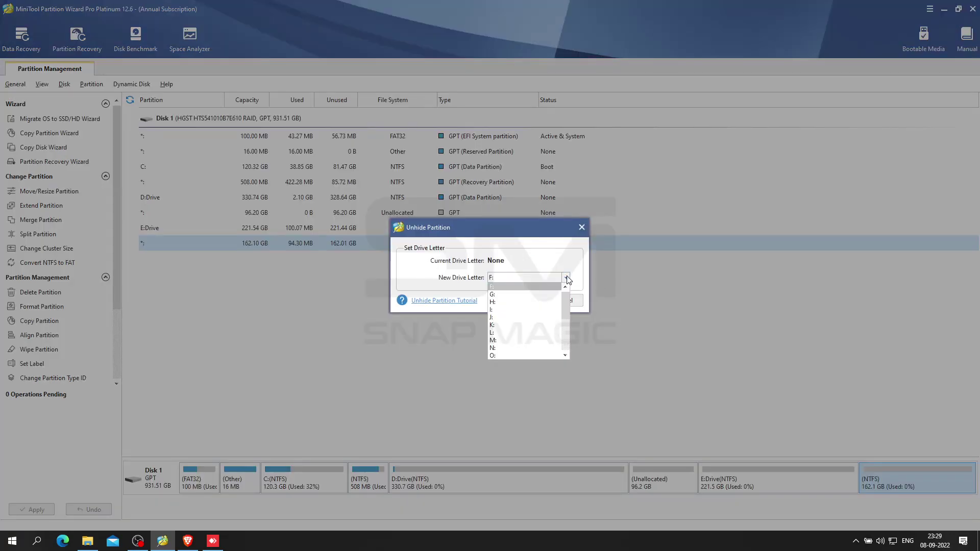
pyautogui.click(505, 287)
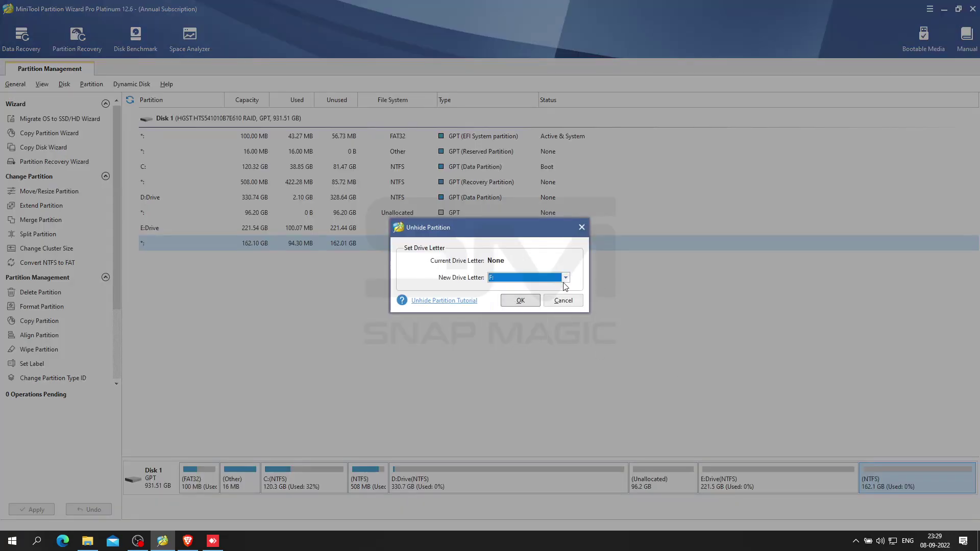
pyautogui.click(517, 302)
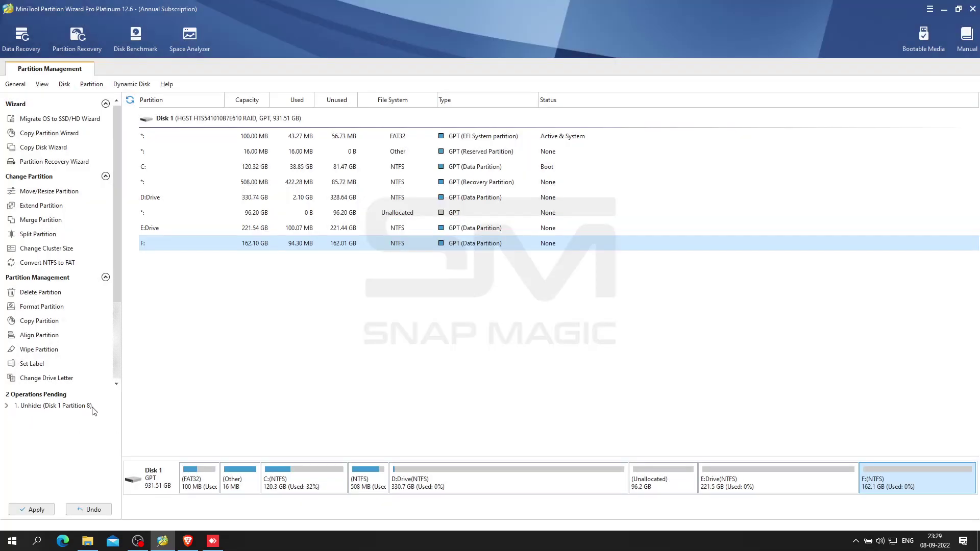
pyautogui.click(32, 511)
pyautogui.click(465, 293)
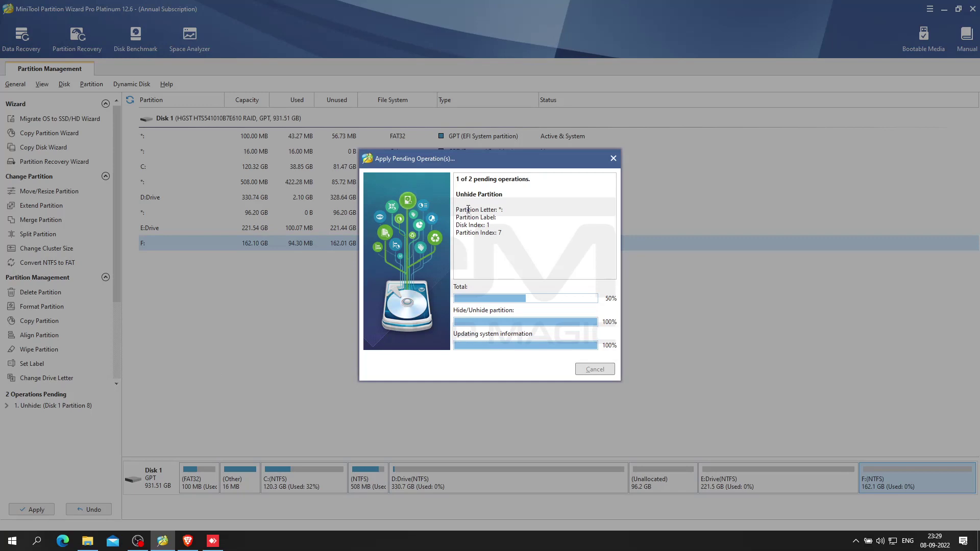
pyautogui.click(506, 289)
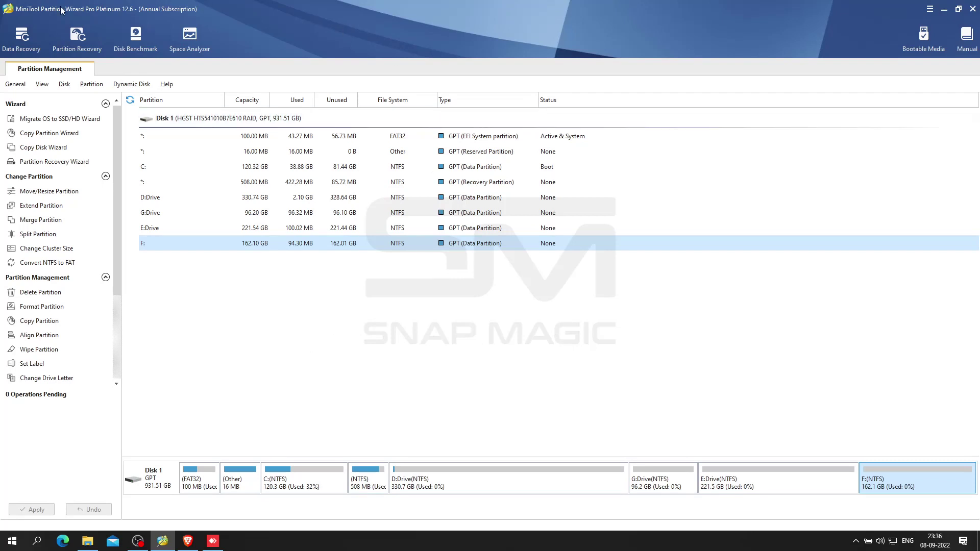
# Step: Start a Data Recovery scan of drive E:, then exit Data Recovery
pyautogui.click(26, 37)
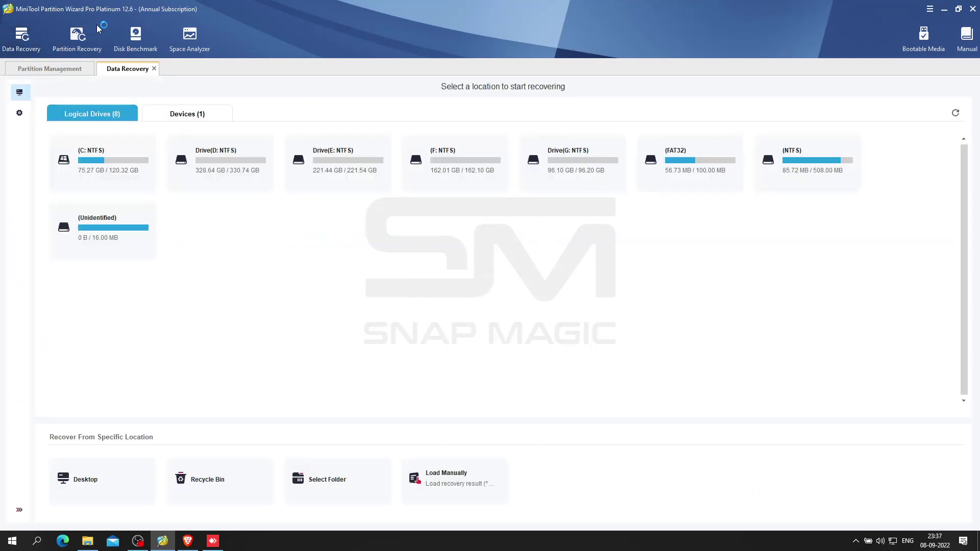
pyautogui.moveTo(348, 179)
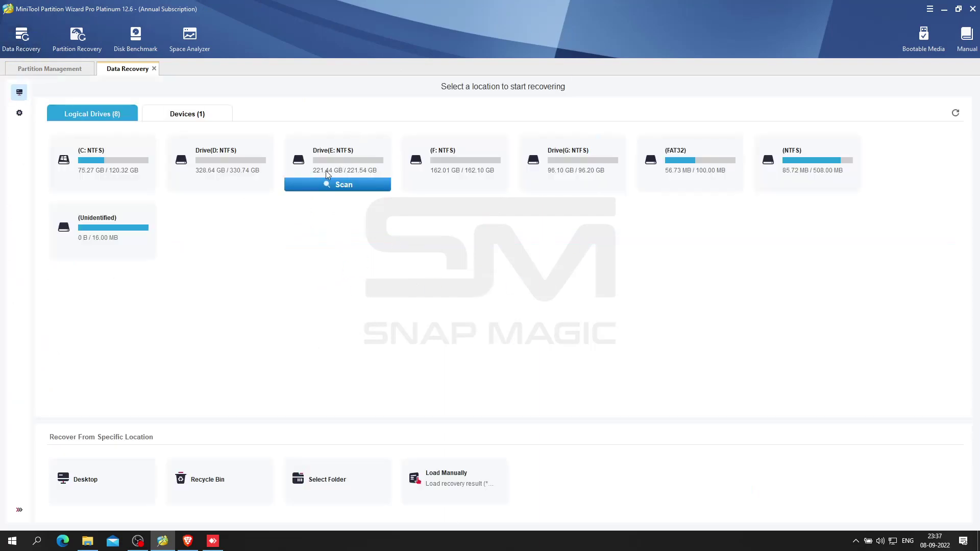
pyautogui.click(350, 185)
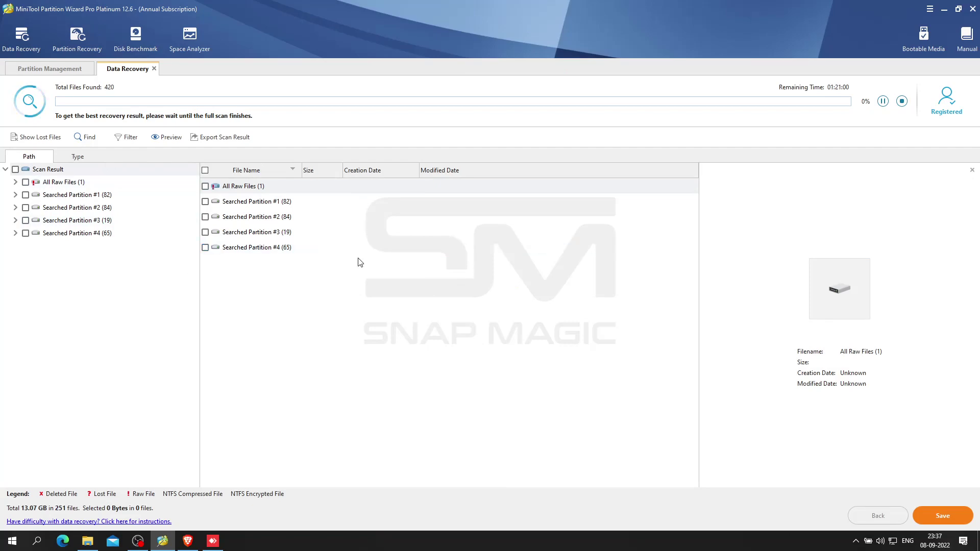
pyautogui.hotkey('alt', 'F4')
pyautogui.click(465, 290)
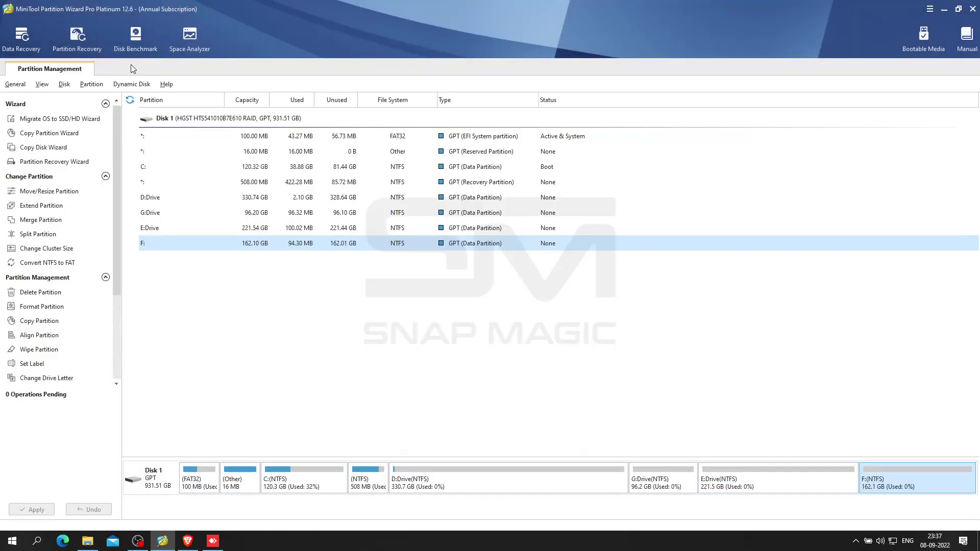
# Step: Advance the Partition Recovery Wizard to Disk 1 selection, then cancel it
pyautogui.click(85, 48)
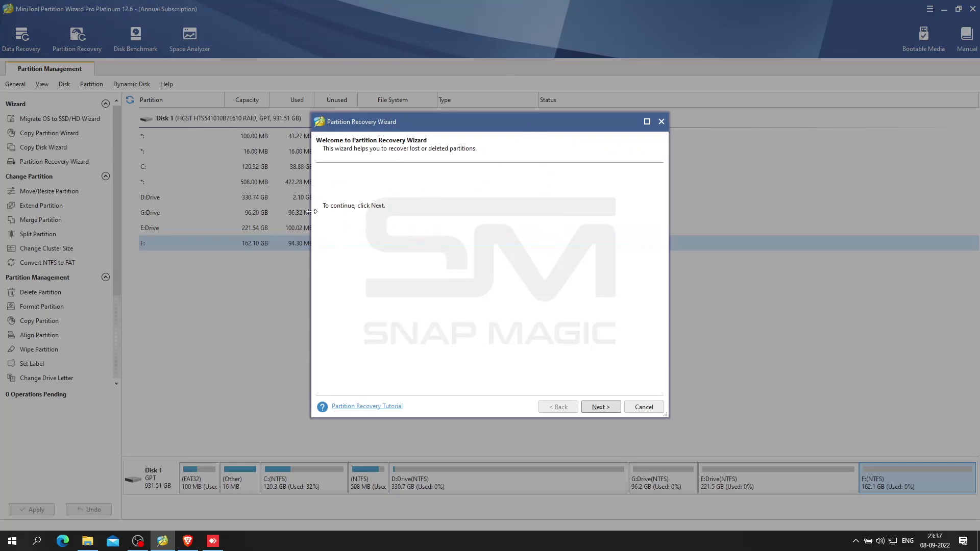
pyautogui.click(606, 409)
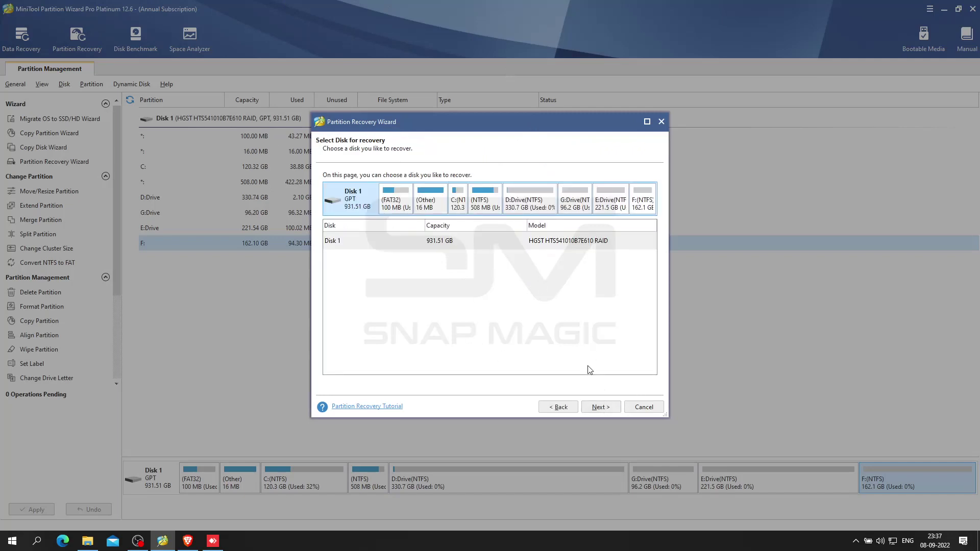
pyautogui.click(645, 407)
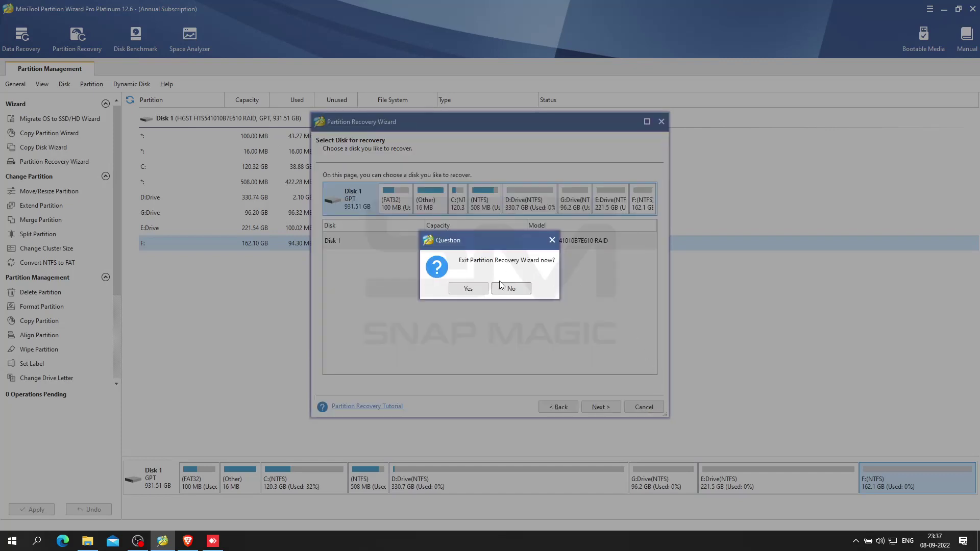
# Step: Exit the recovery wizard, benchmark drive C: (peak 197.734 MB/s read), then close Disk Benchmark
pyautogui.click(468, 289)
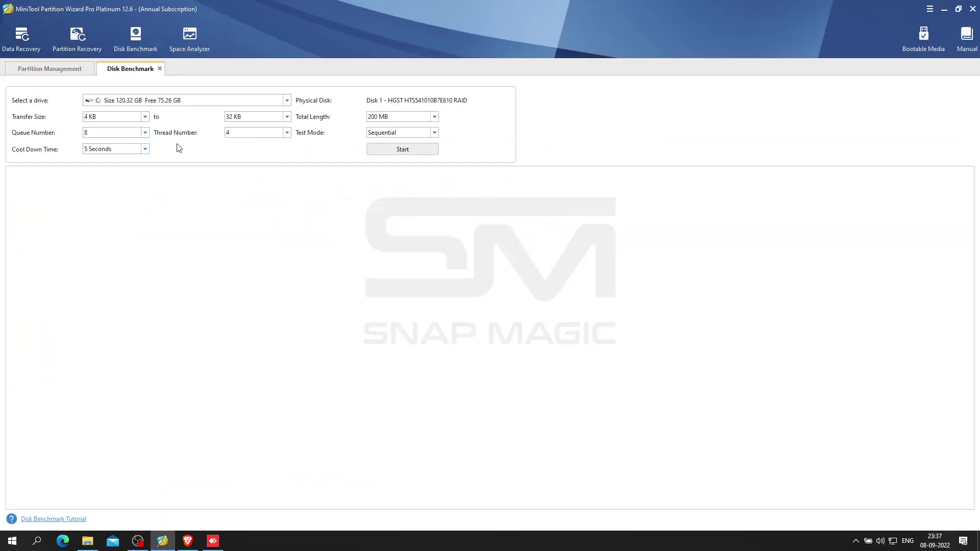
pyautogui.click(403, 149)
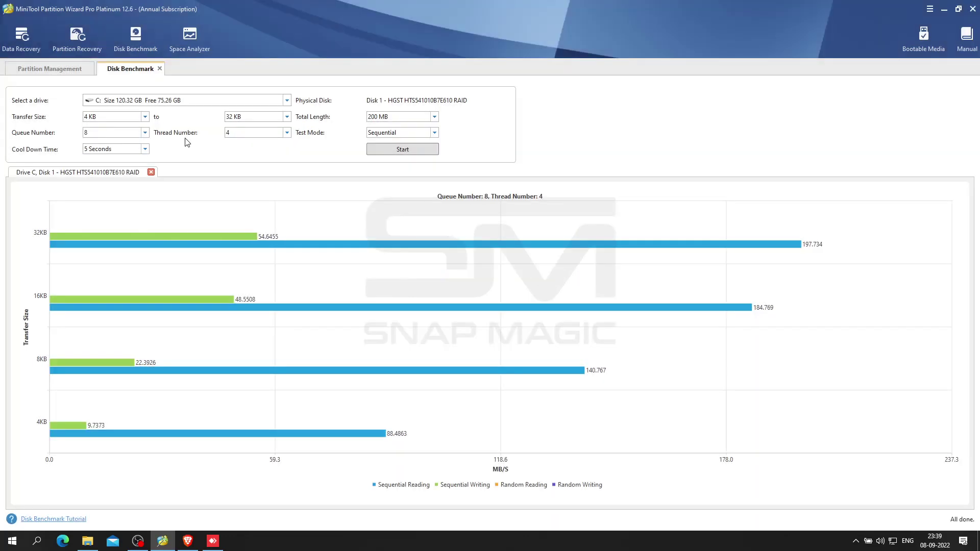
pyautogui.click(160, 69)
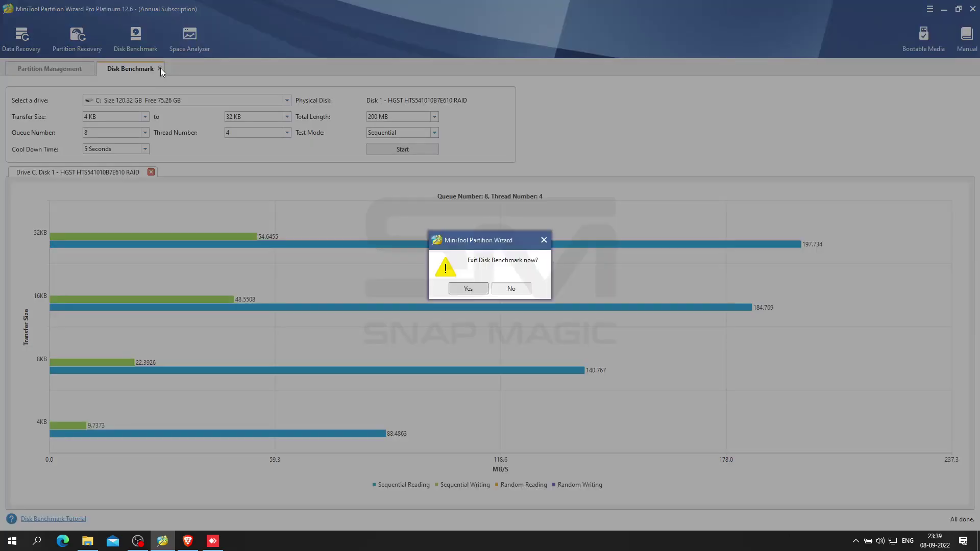
pyautogui.click(468, 289)
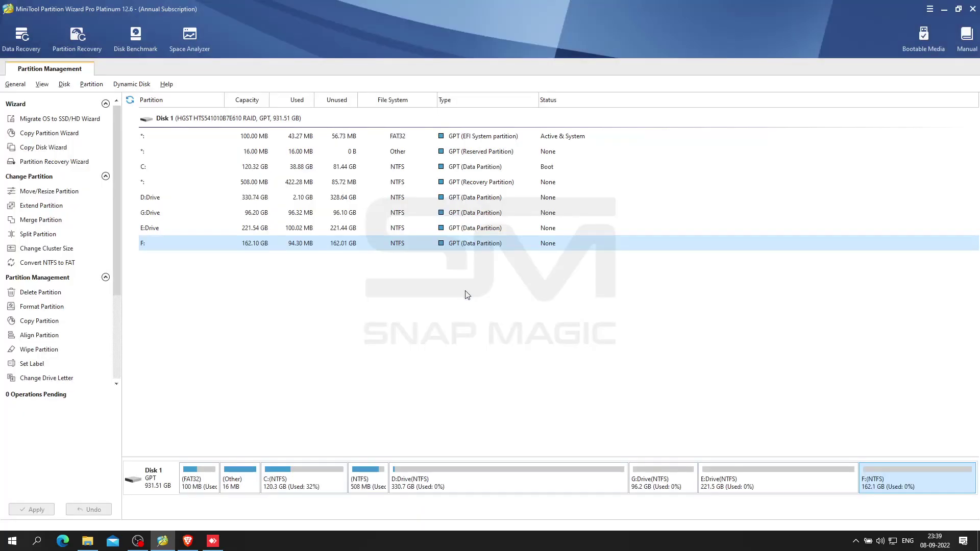
pyautogui.click(197, 47)
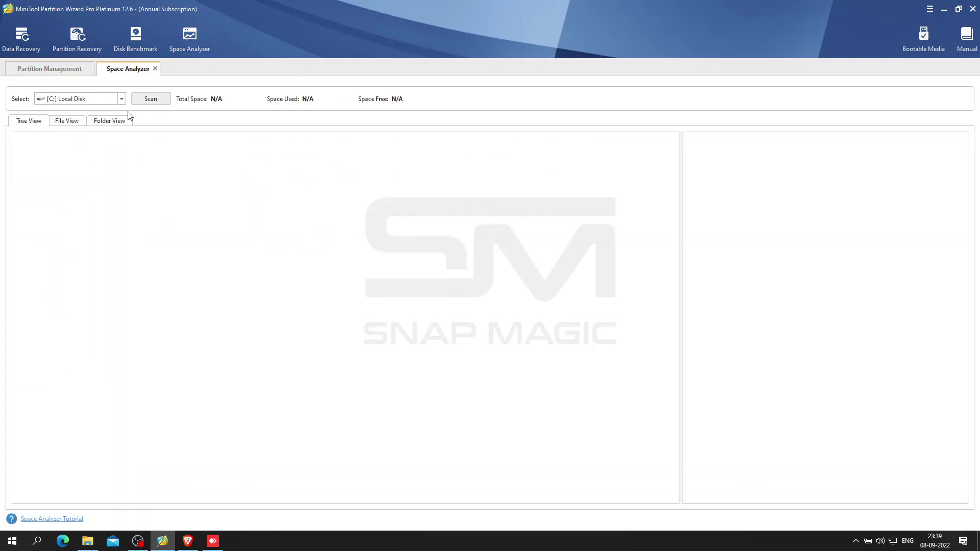
pyautogui.click(121, 100)
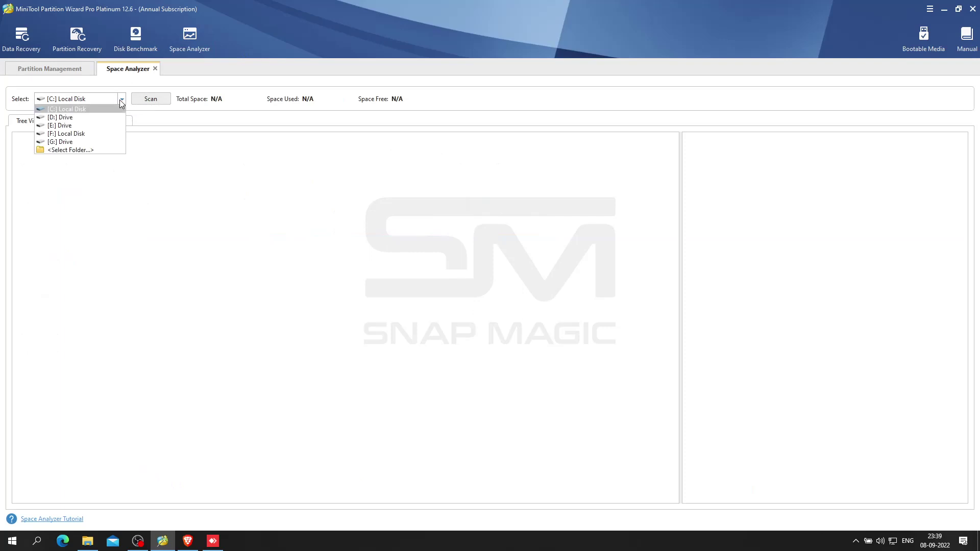
pyautogui.click(100, 117)
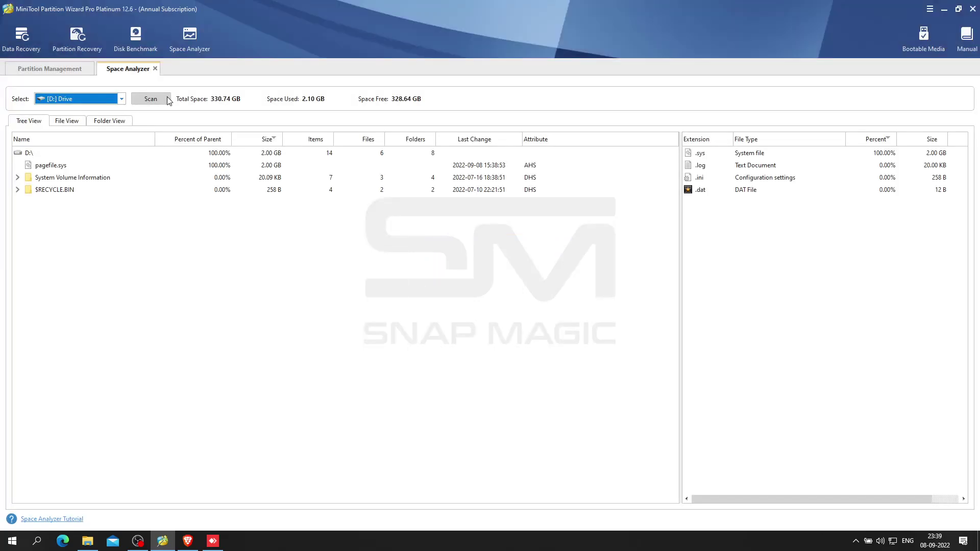
pyautogui.click(74, 121)
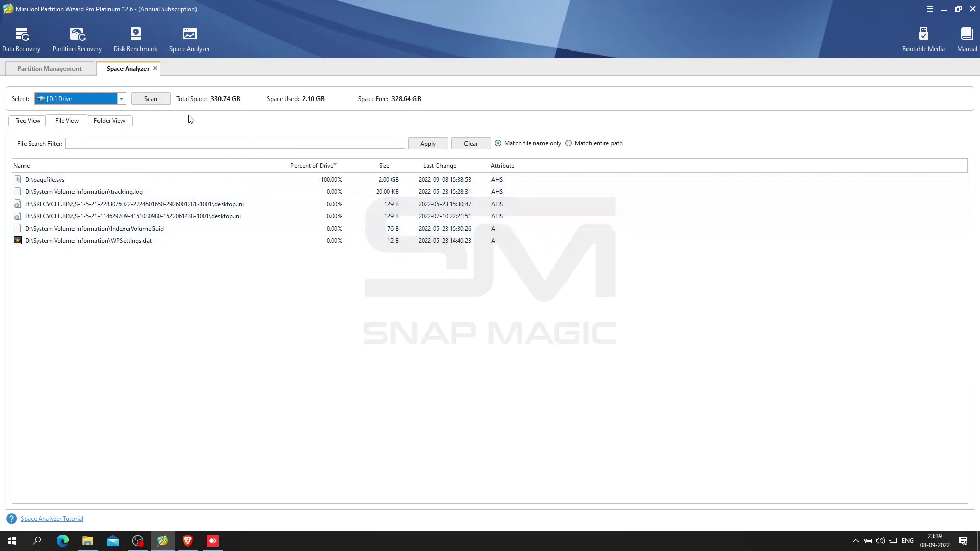
pyautogui.click(108, 122)
pyautogui.click(74, 123)
pyautogui.click(29, 123)
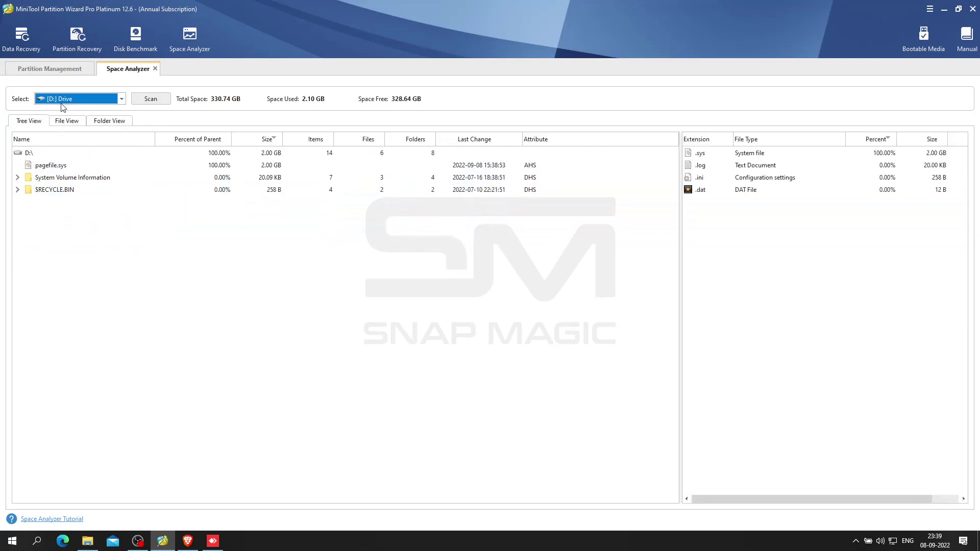
pyautogui.click(155, 68)
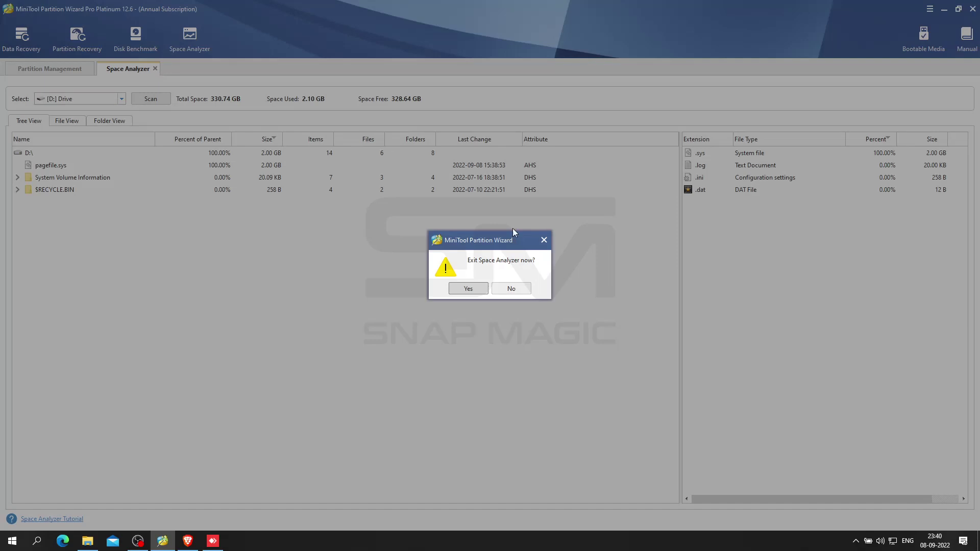
pyautogui.click(469, 289)
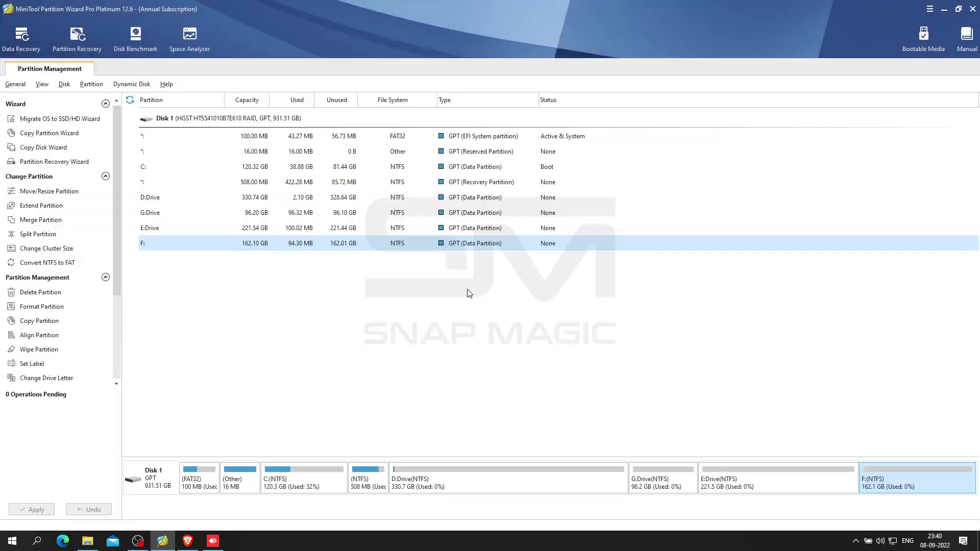
# Step: Start a bad-sector Surface Test on partition F: from its context menu
pyautogui.rightClick(162, 248)
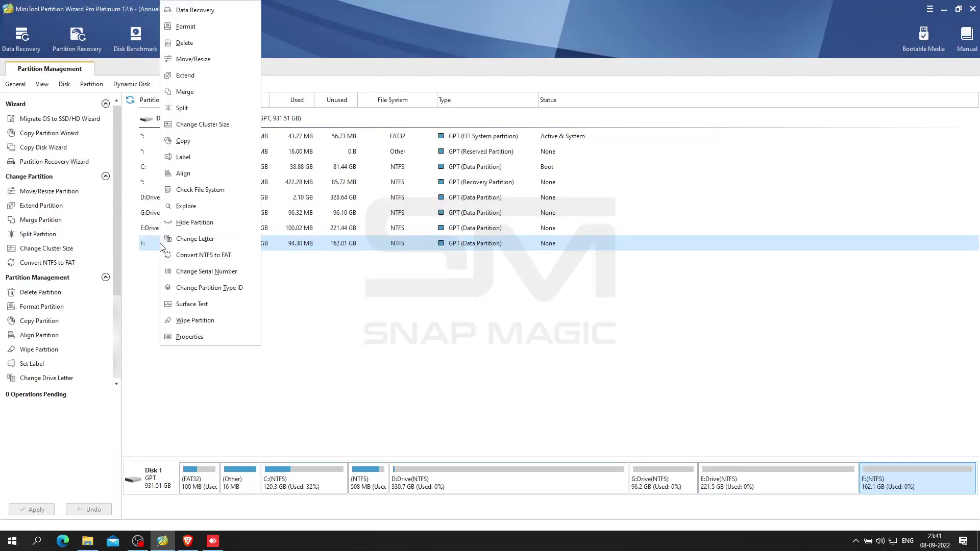
pyautogui.click(195, 306)
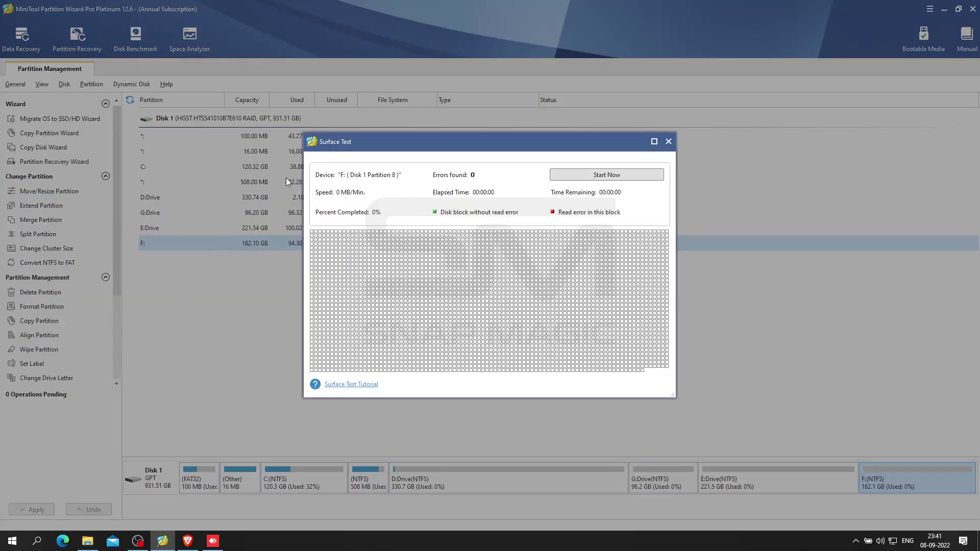
pyautogui.click(607, 176)
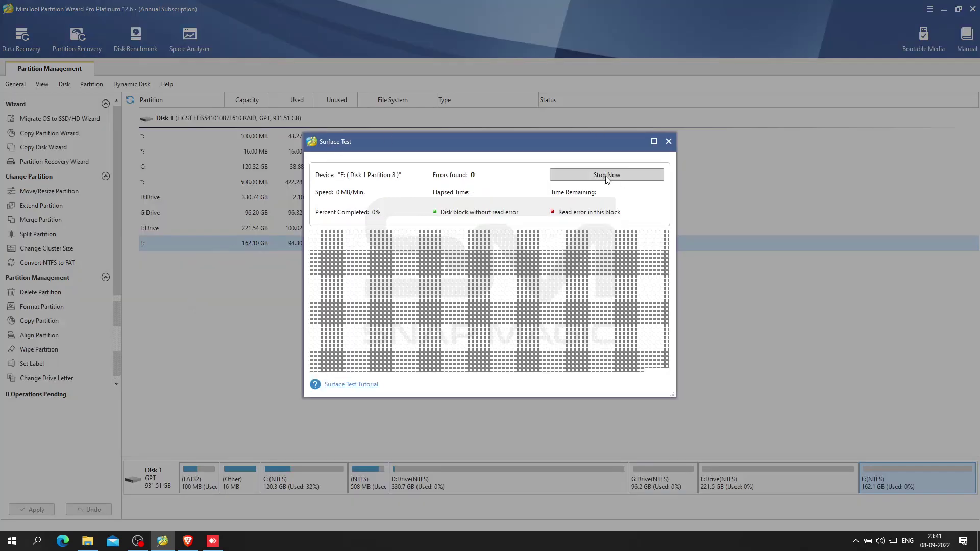